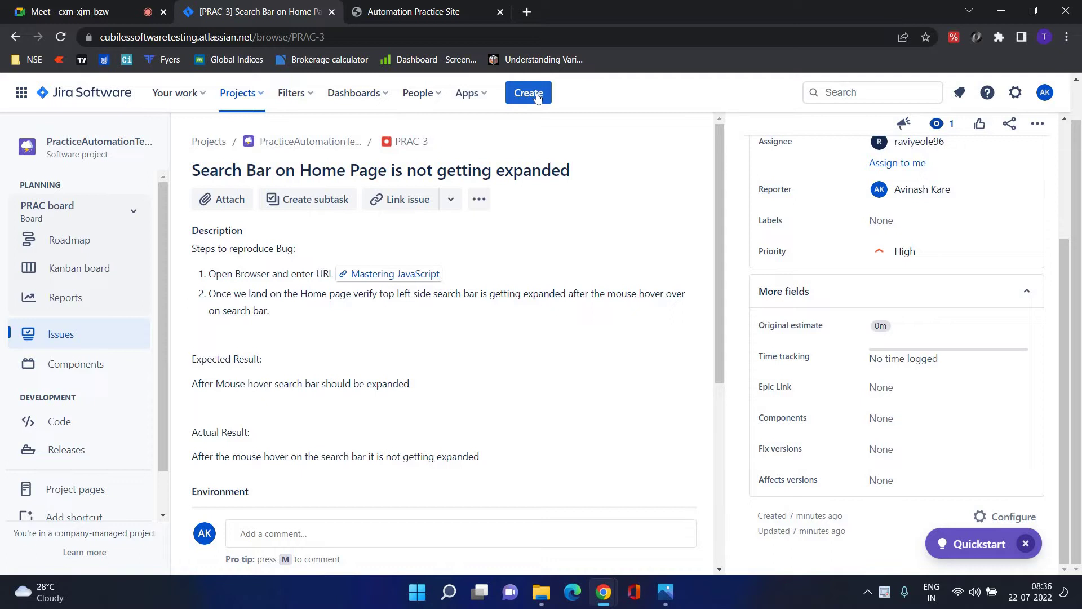
# - Open the Create issue form, examine the available issue types and the Bug fields down to Epic Link, and cancel it
pyautogui.click(540, 98)
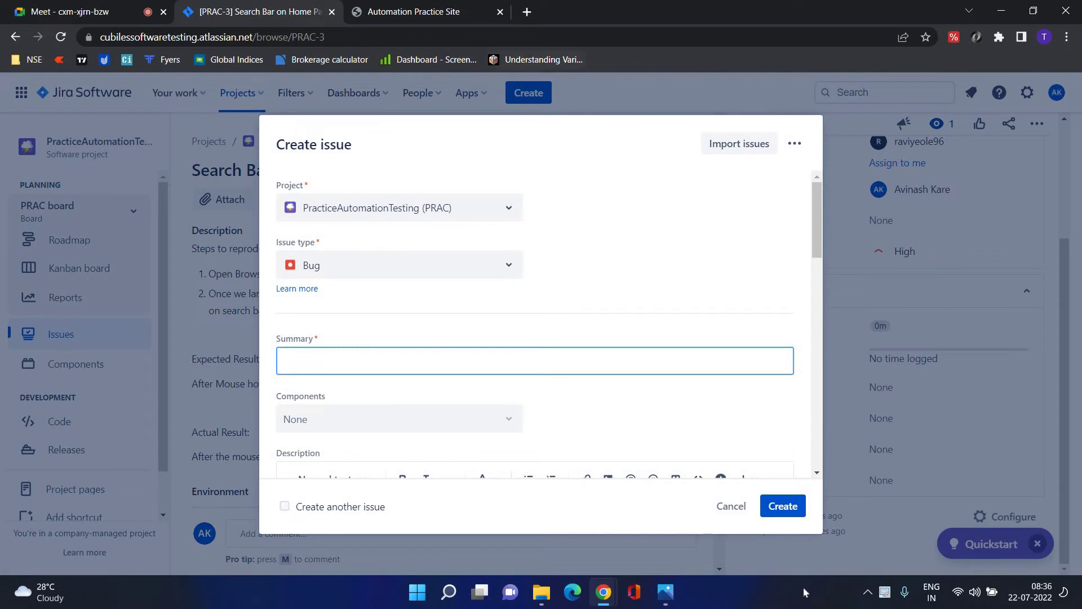
pyautogui.click(739, 509)
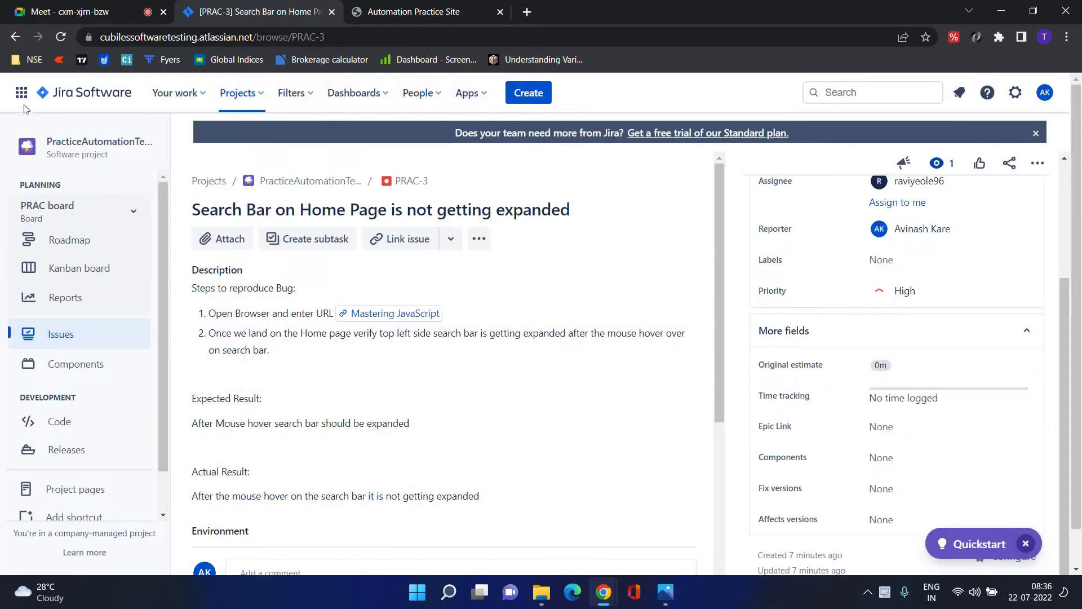
pyautogui.click(531, 96)
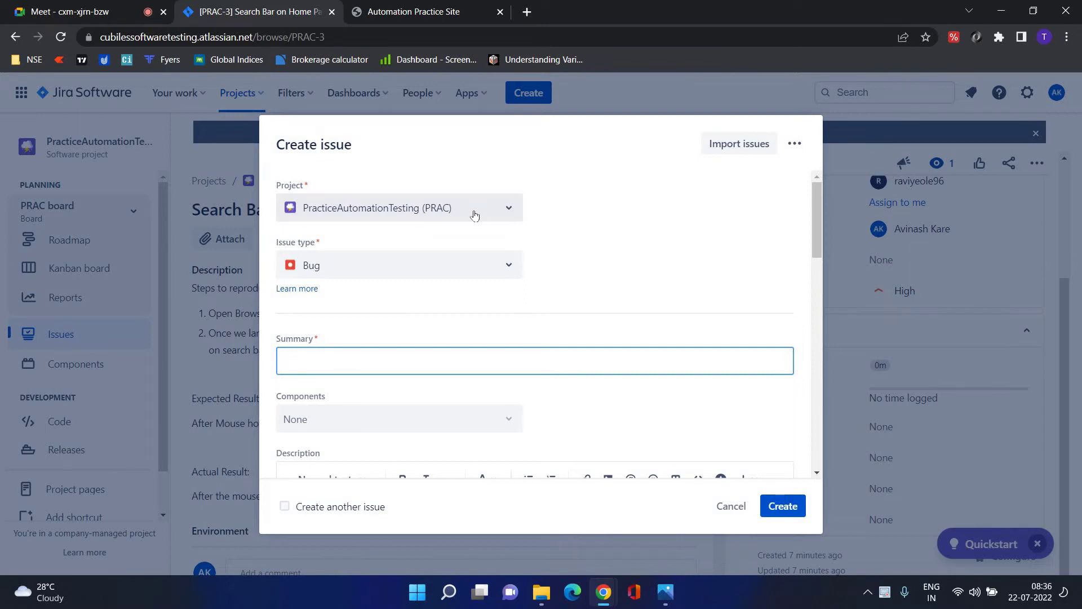
pyautogui.click(360, 271)
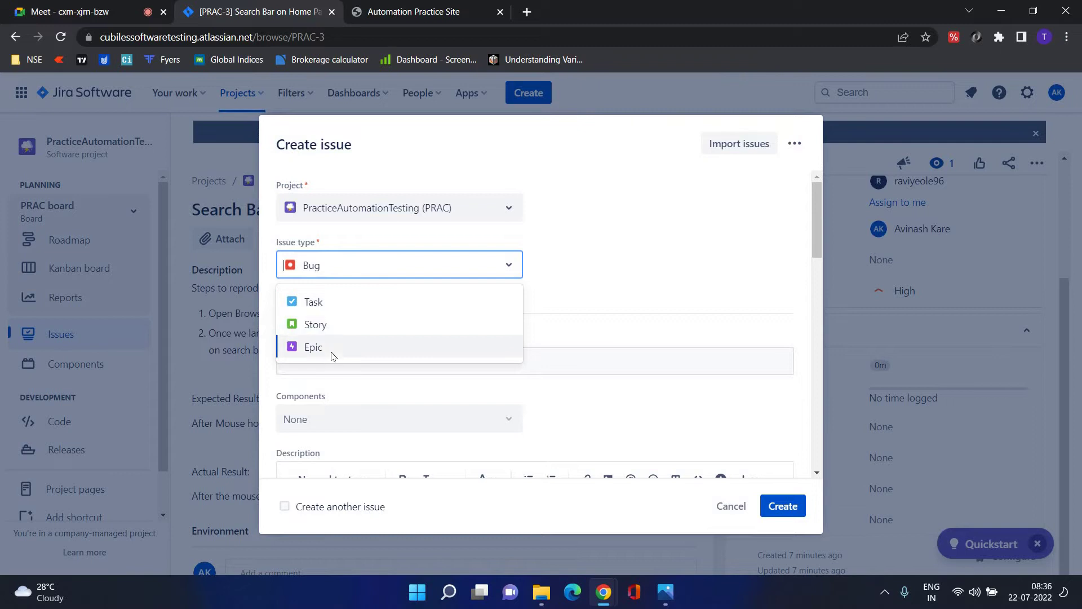
pyautogui.click(566, 247)
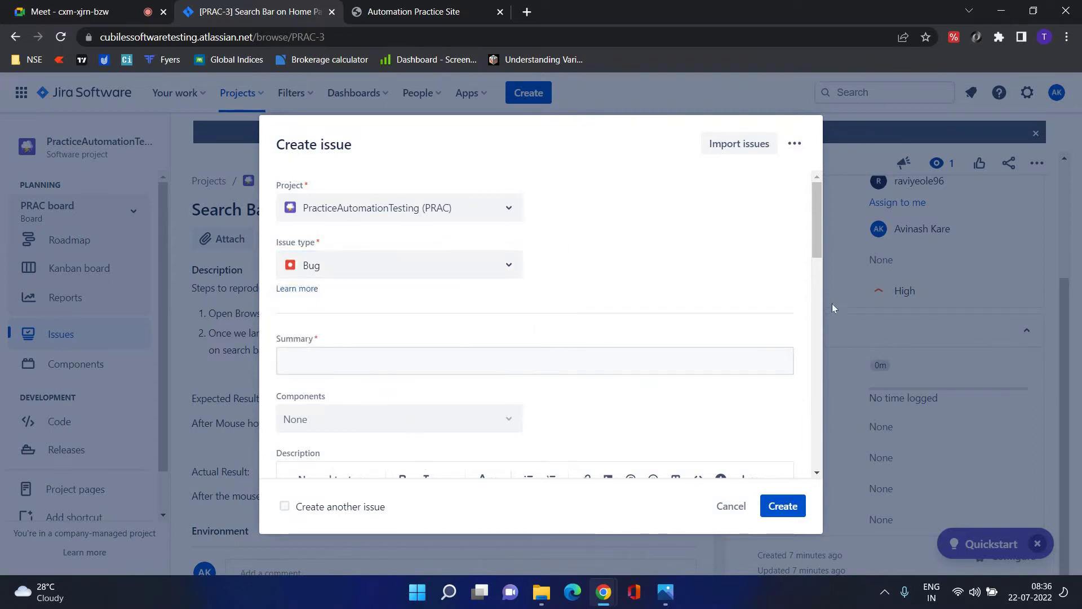
pyautogui.moveTo(820, 237); pyautogui.dragTo(807, 357)
pyautogui.scroll(-1, 808, 361)
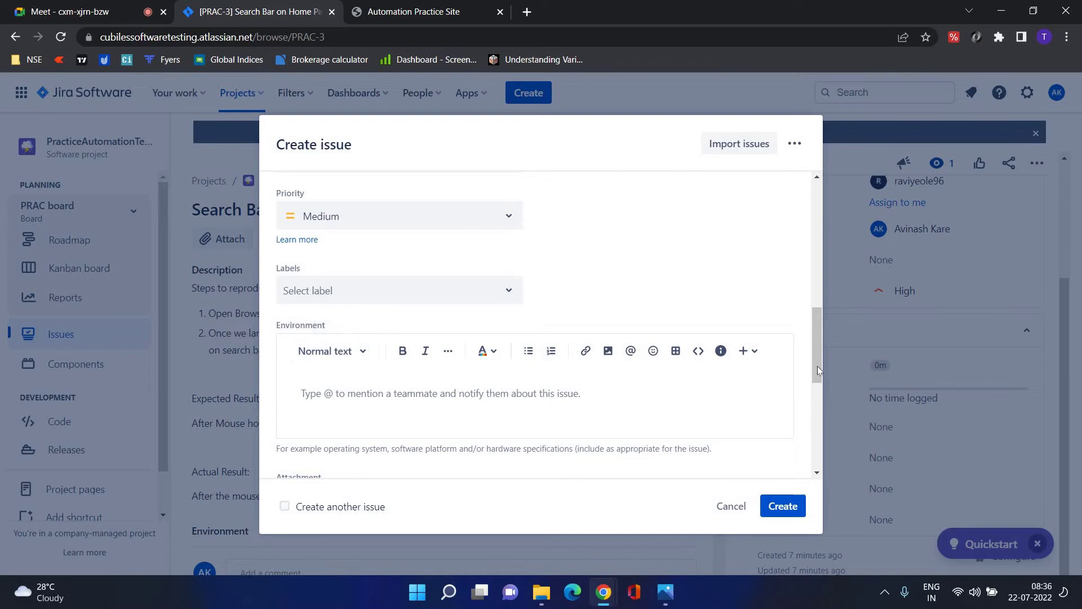
pyautogui.scroll(-4, 815, 389)
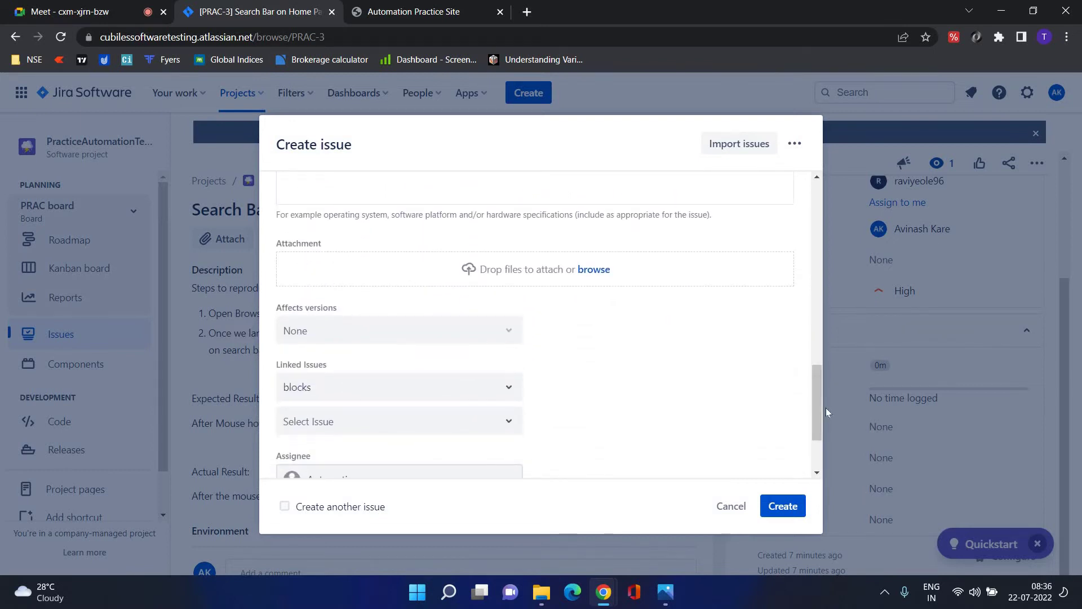
pyautogui.scroll(-2, 598, 404)
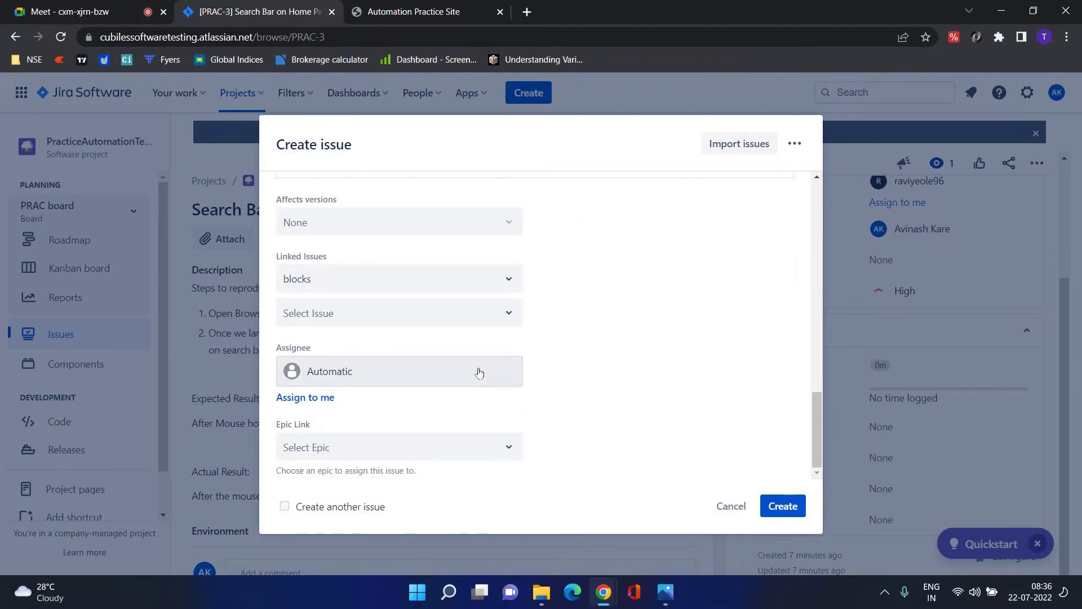
pyautogui.click(732, 507)
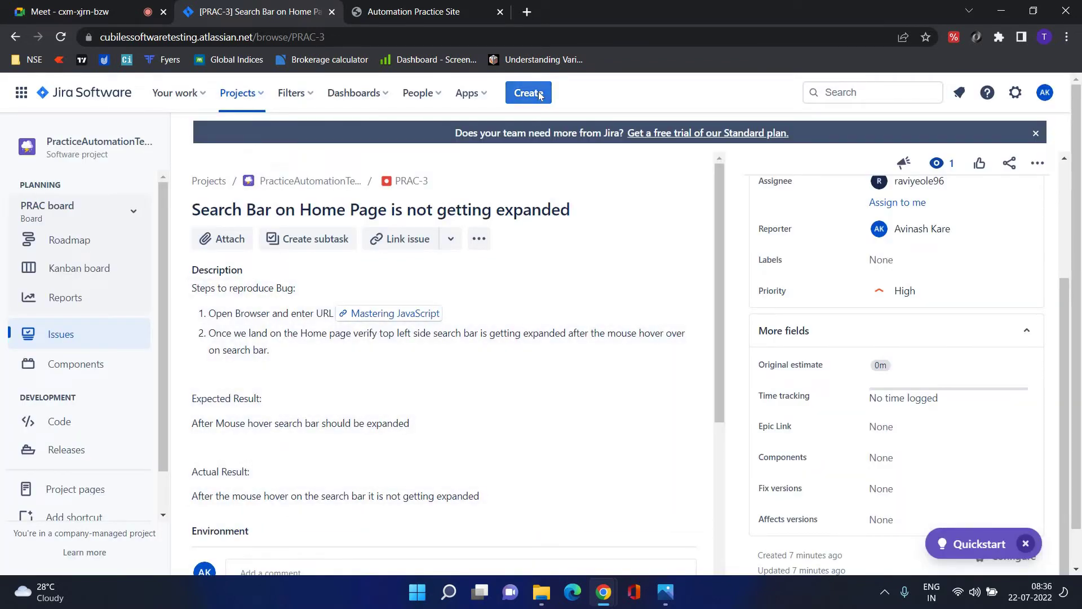
# - Start a new issue in the PracticeAutomationTesting project and select Epic as the issue type to see its form
pyautogui.click(530, 94)
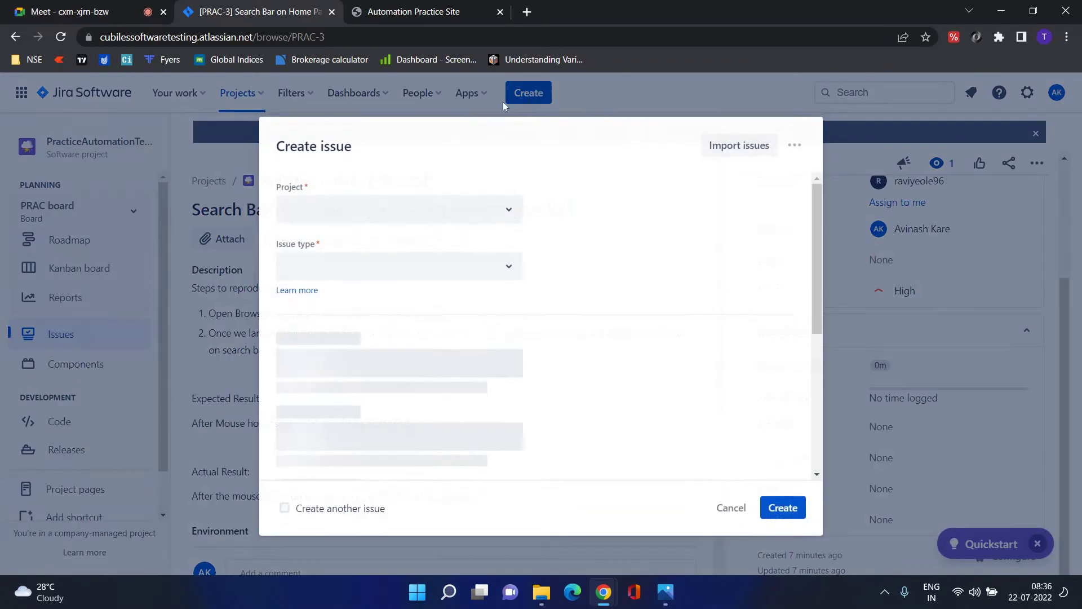
pyautogui.click(452, 266)
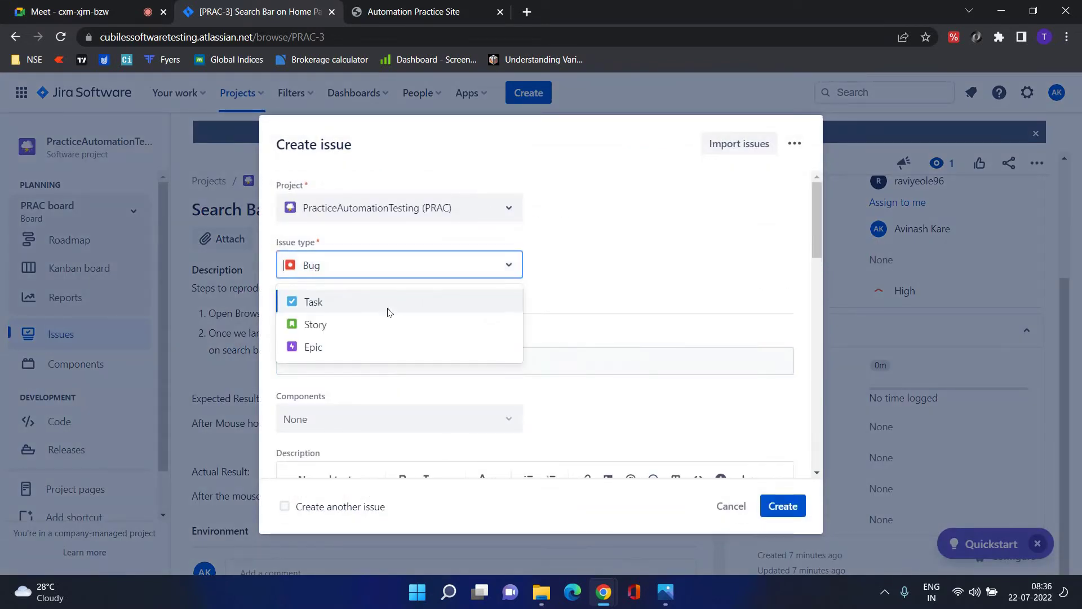
pyautogui.click(309, 349)
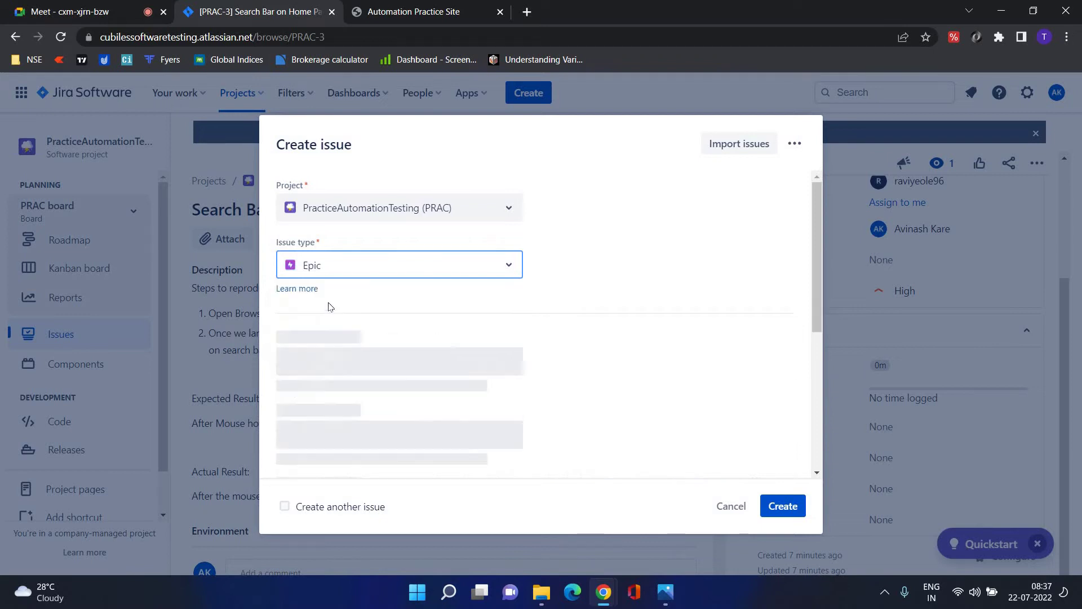
# - Switch to the Automation Practice Site, then expand and collapse the area under its header
pyautogui.click(395, 7)
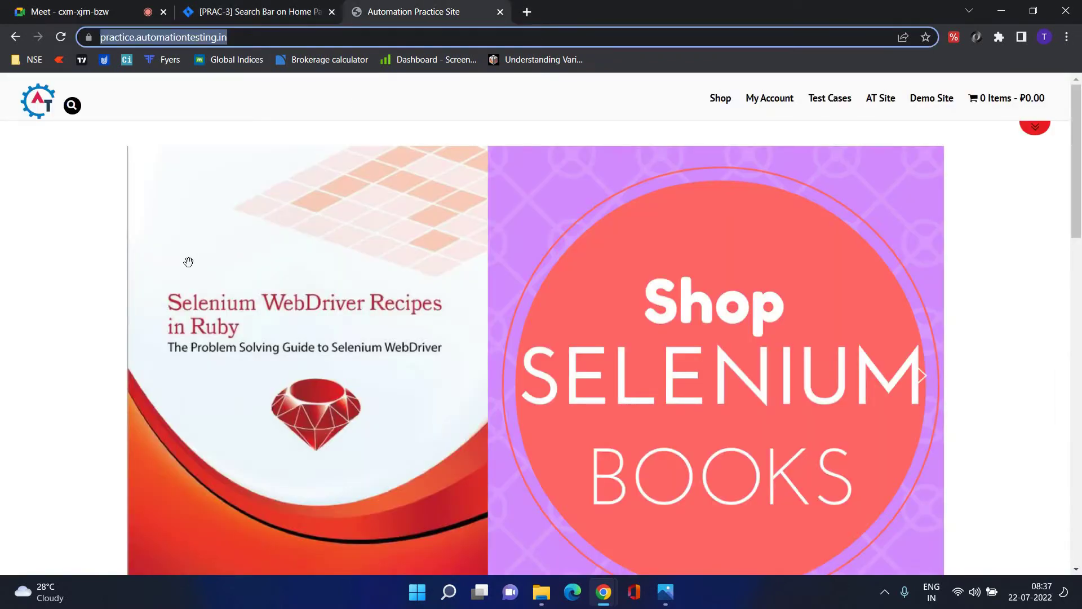
pyautogui.click(357, 230)
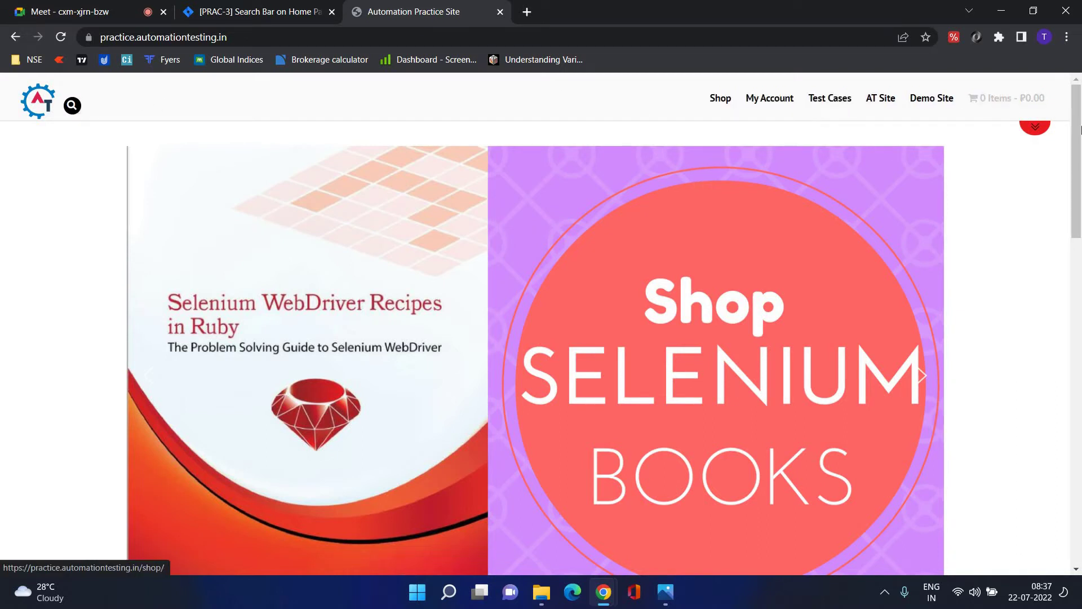
pyautogui.click(1037, 129)
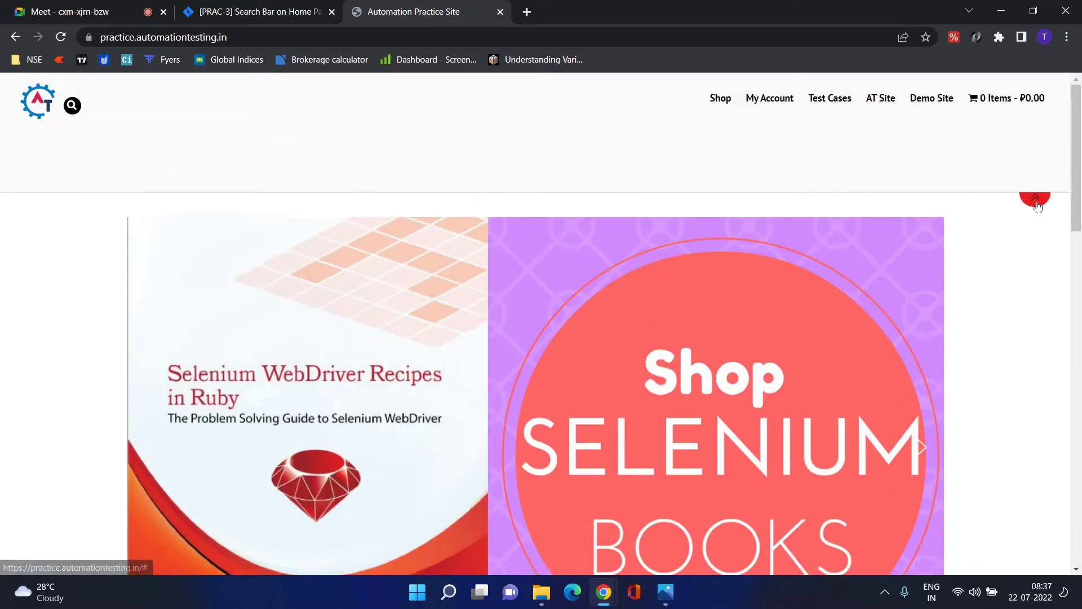
pyautogui.click(1041, 191)
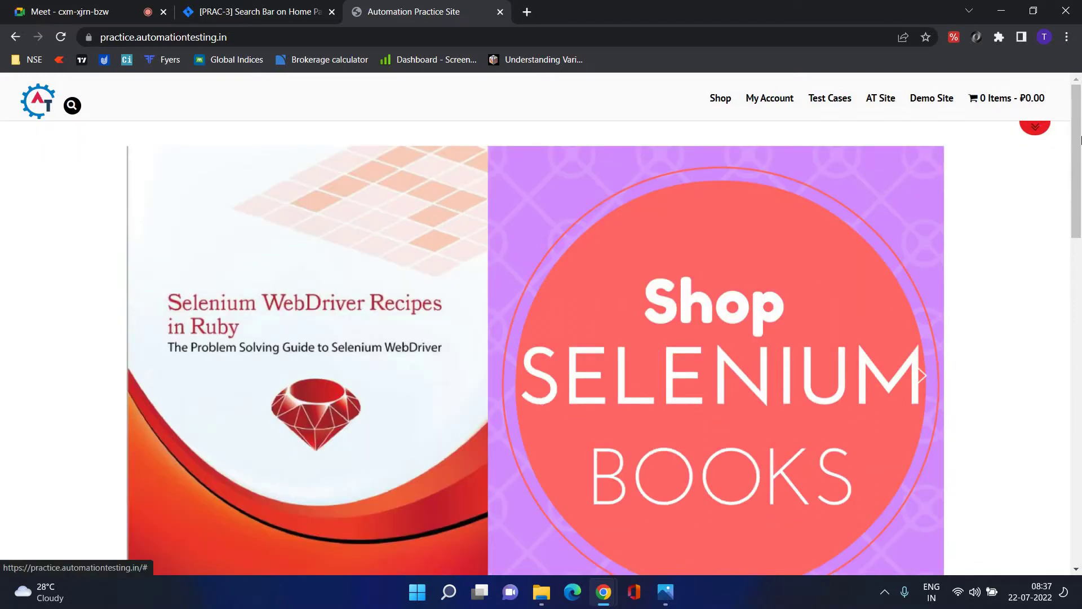
# - Browse through the slides of the home page's book slider on the Automation Practice Site
pyautogui.scroll(-4, 568, 278)
pyautogui.scroll(3, 568, 278)
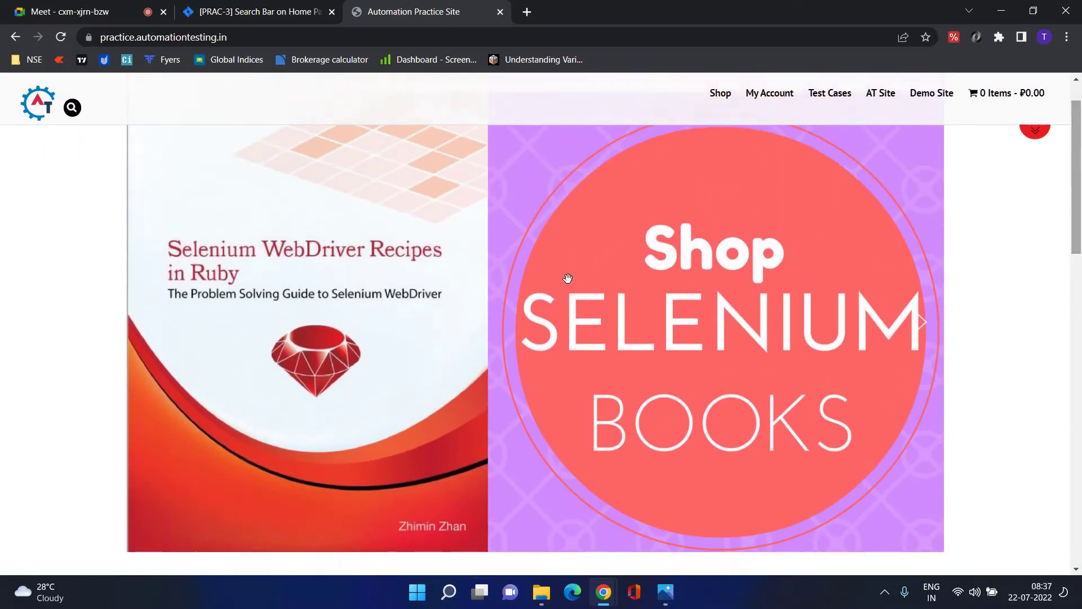
pyautogui.click(923, 327)
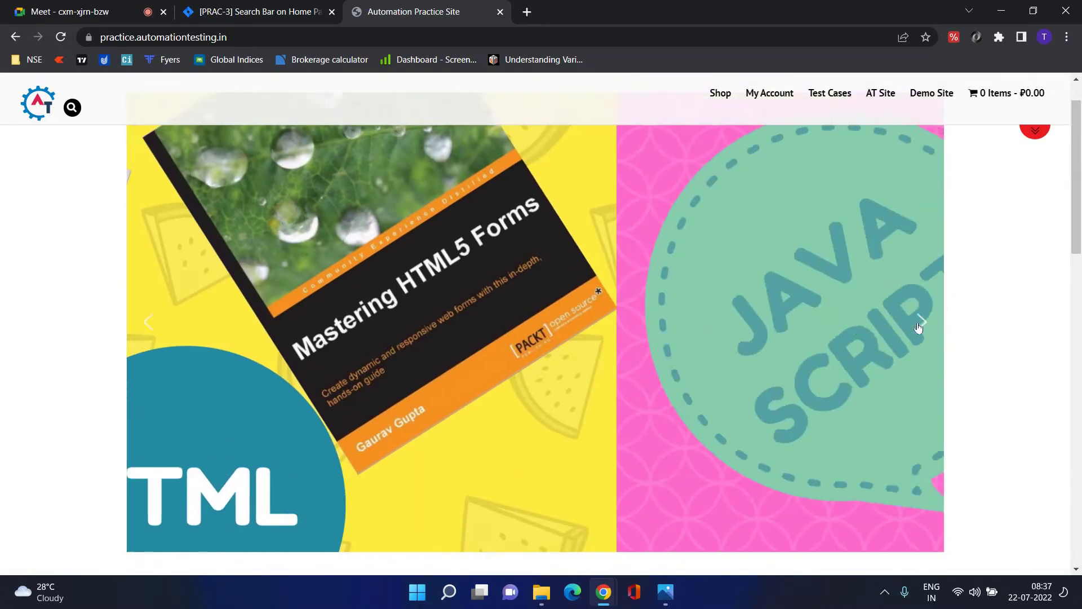
pyautogui.click(920, 324)
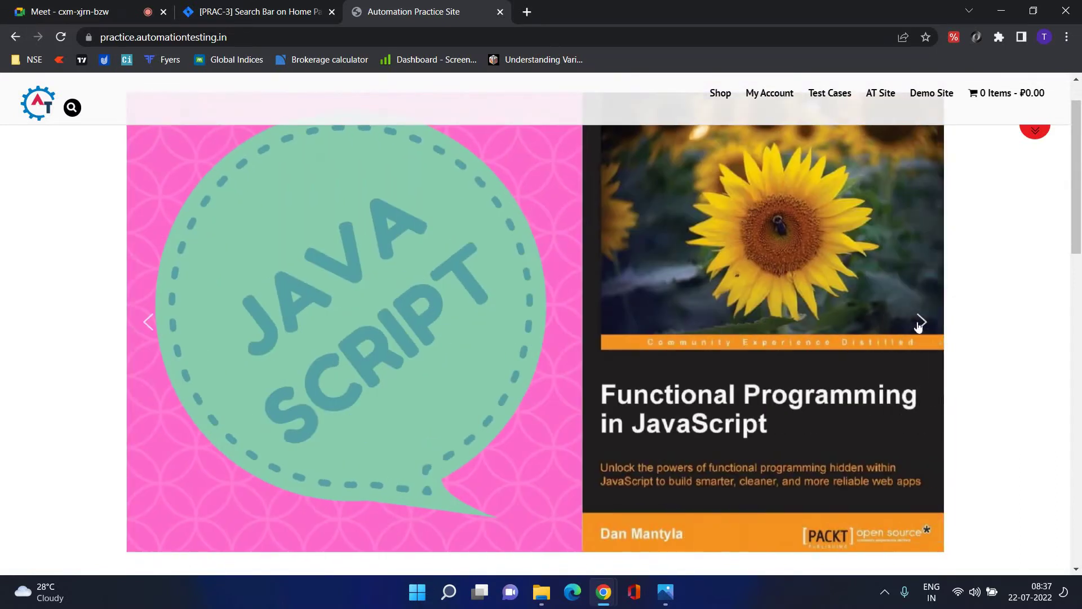
pyautogui.click(921, 324)
pyautogui.click(920, 324)
# - Examine the home page's new arrivals, advertisement and subscription sections down to the footer, and return to the page's beginning
pyautogui.scroll(-6, 1081, 273)
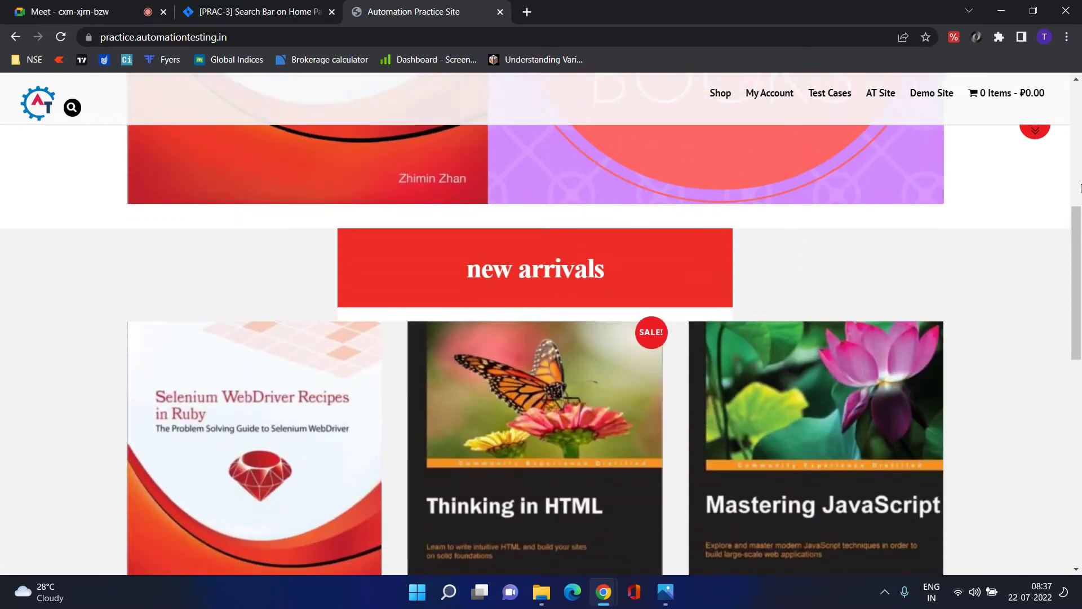
pyautogui.scroll(-3, 1081, 290)
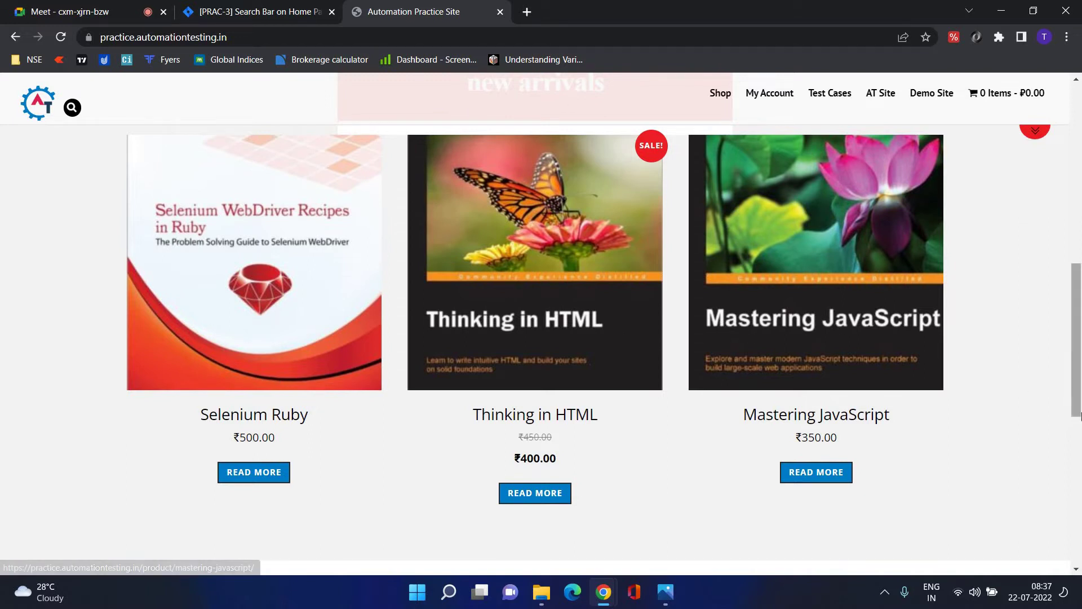
pyautogui.scroll(-2, 1081, 472)
pyautogui.scroll(-6, 1081, 473)
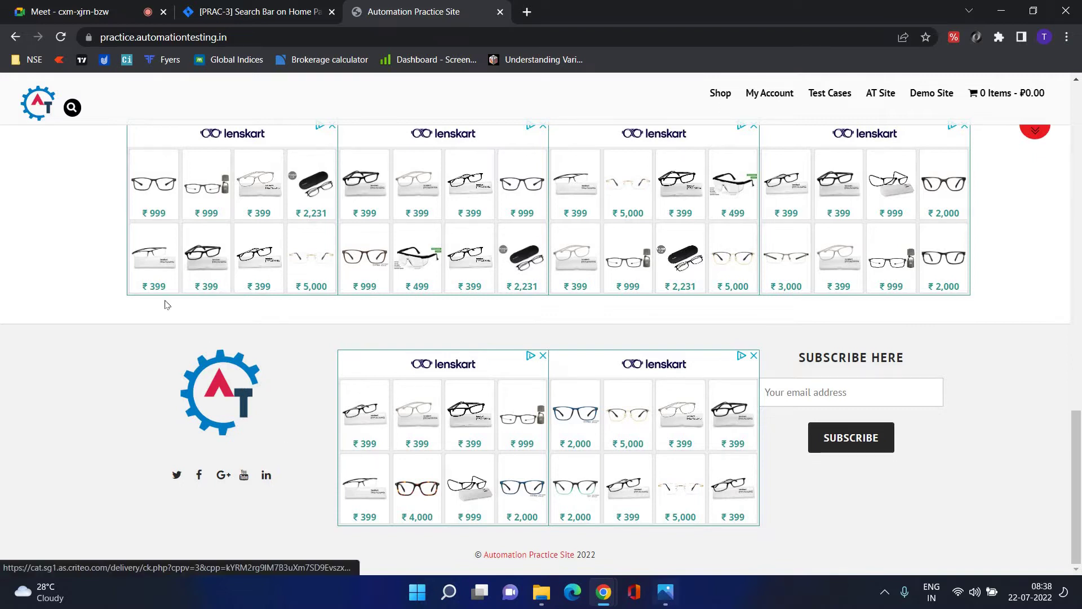
pyautogui.scroll(5, 1077, 287)
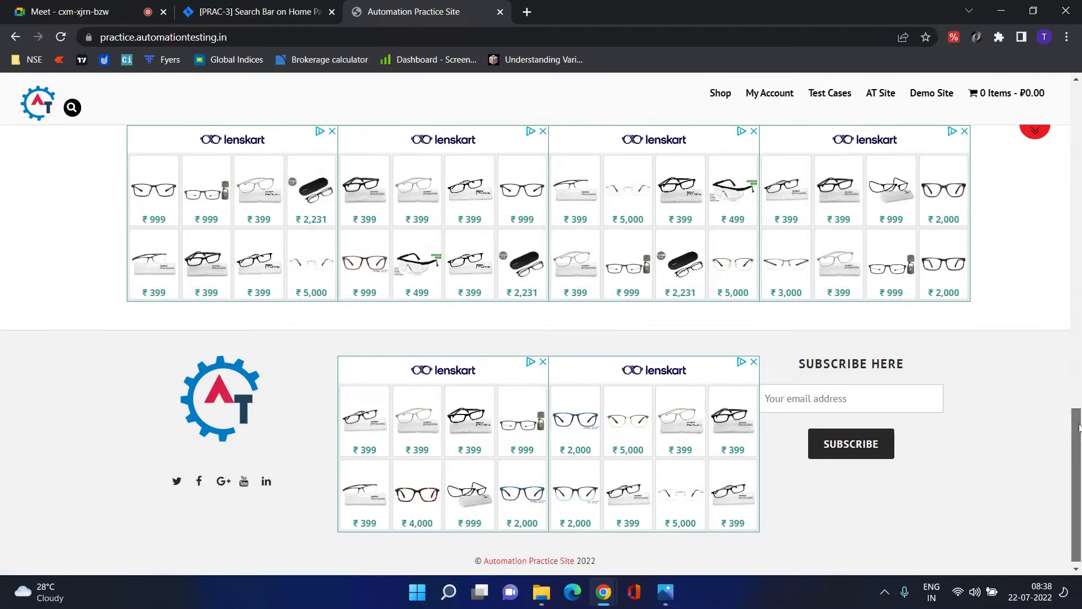
pyautogui.scroll(10, 1077, 286)
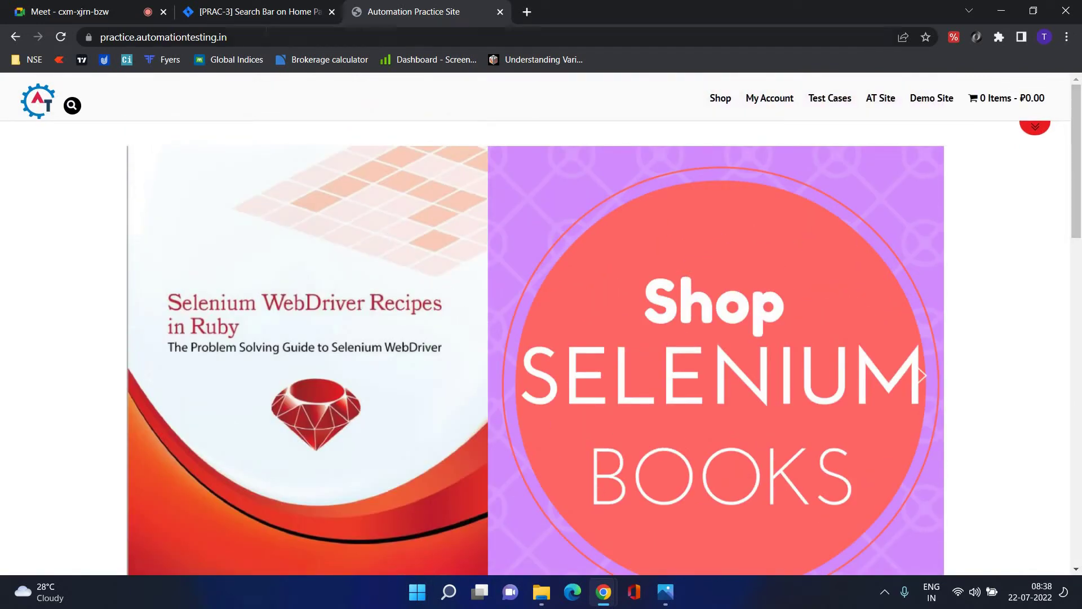
# - Return to the Jira issue form, review the Epic fields down to Labels, and close the form without creating an issue
pyautogui.click(248, 12)
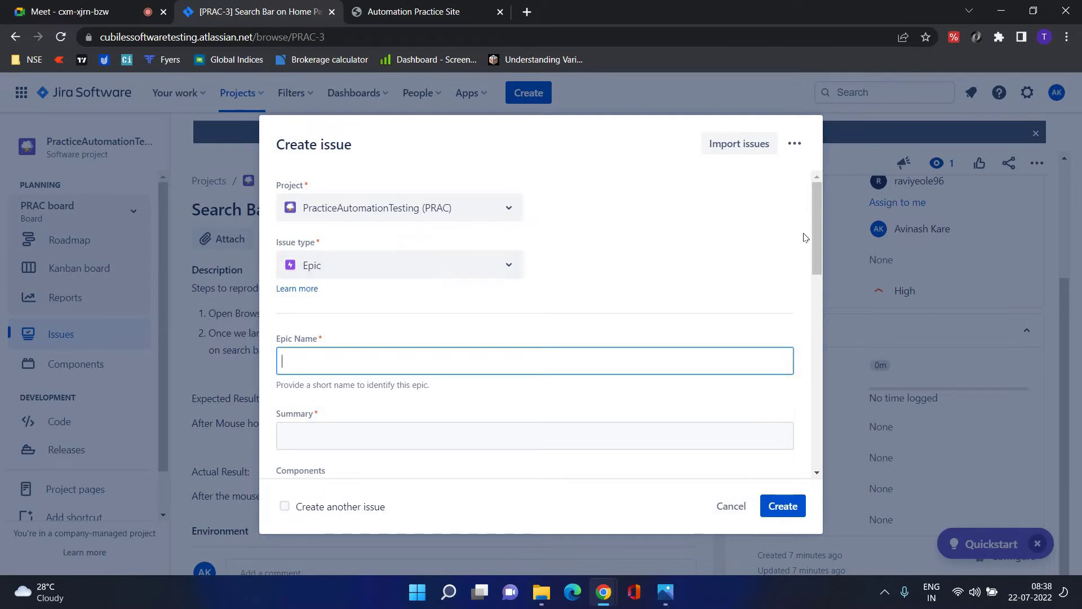
pyautogui.scroll(-10, 797, 376)
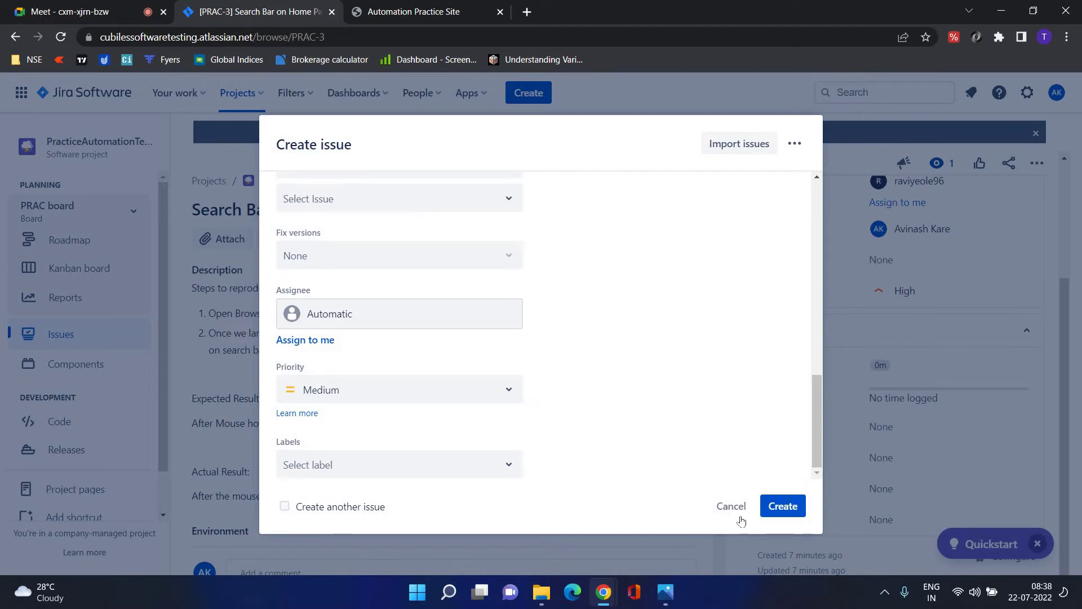
pyautogui.click(538, 110)
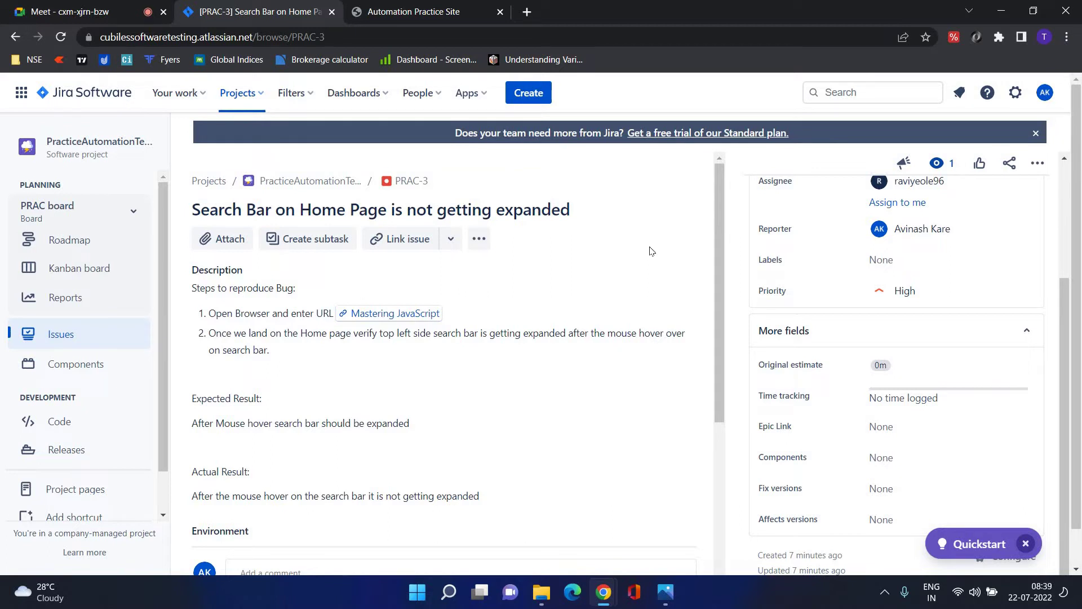
# - Switch to the Photos app and view the issue workflow photo and the preceding photo of the bug's details
pyautogui.click(665, 592)
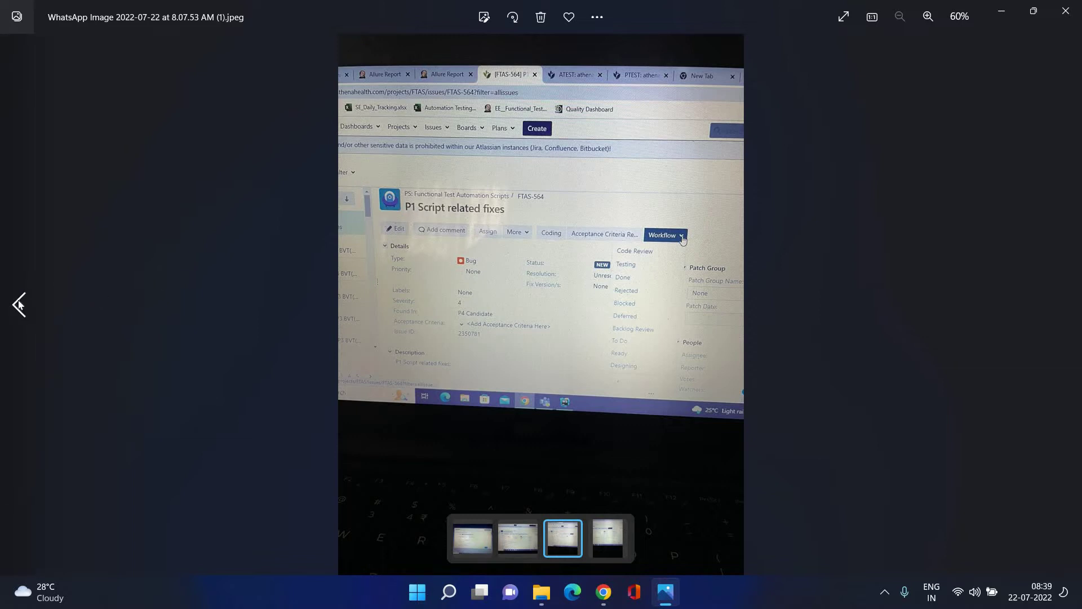
pyautogui.click(18, 305)
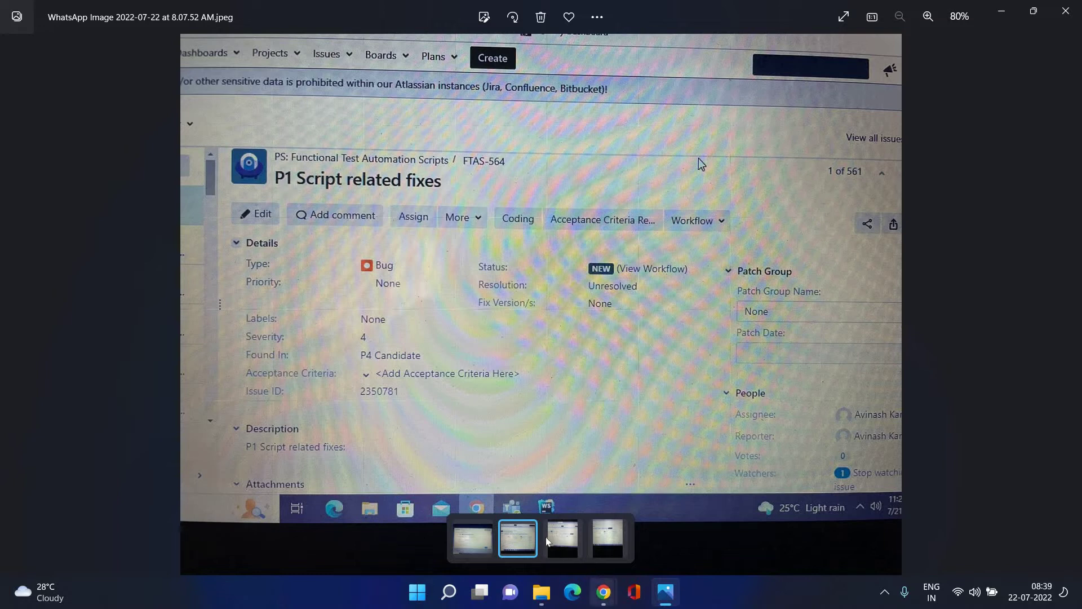
# - Return to the Automation Practice Site in Chrome and examine its home page from the slider to the new arrivals section
pyautogui.moveTo(604, 592)
pyautogui.click(527, 522)
pyautogui.click(420, 12)
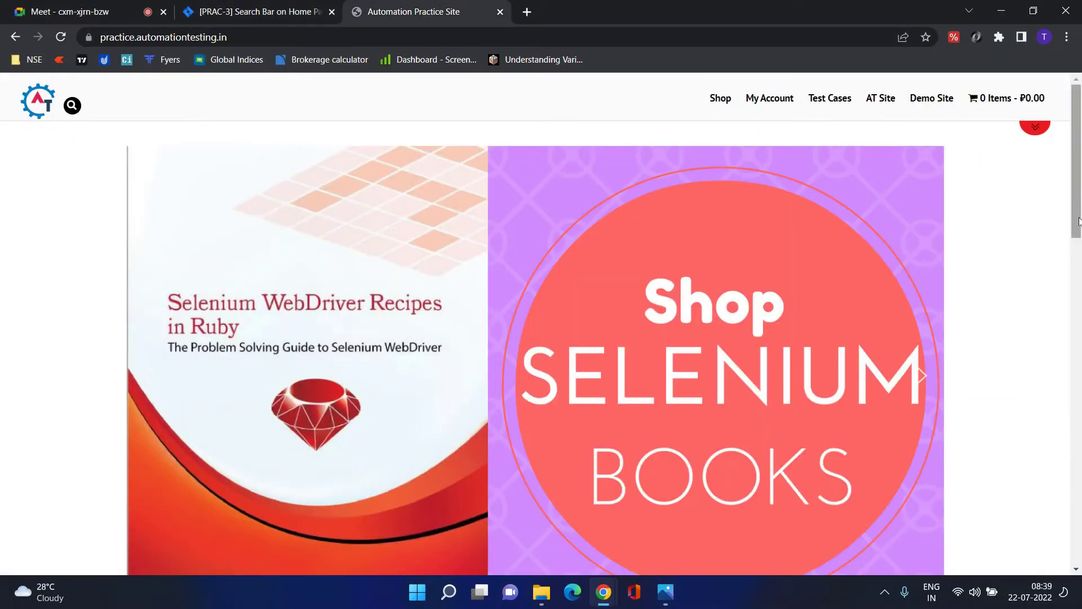
pyautogui.scroll(-1, 1079, 221)
pyautogui.scroll(1, 1078, 221)
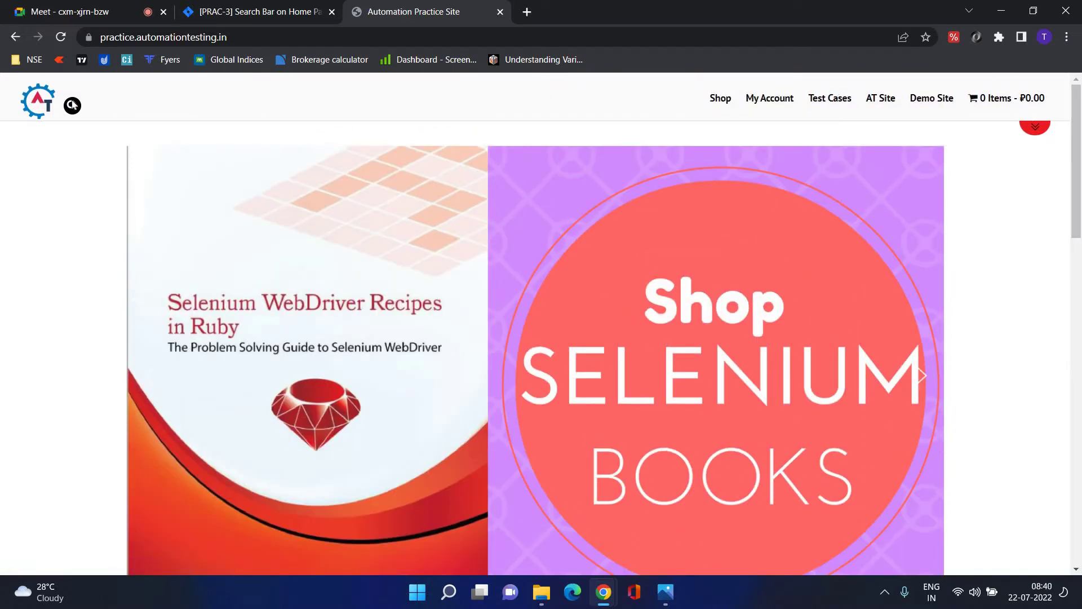
pyautogui.scroll(-1, 1081, 315)
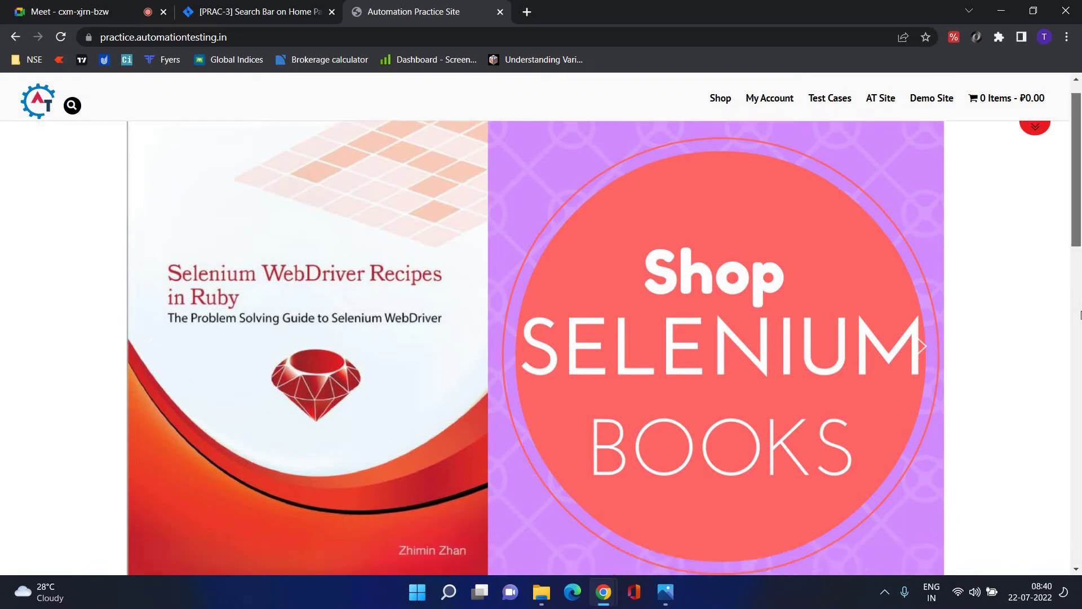
pyautogui.scroll(-7, 1081, 315)
pyautogui.scroll(-3, 361, 339)
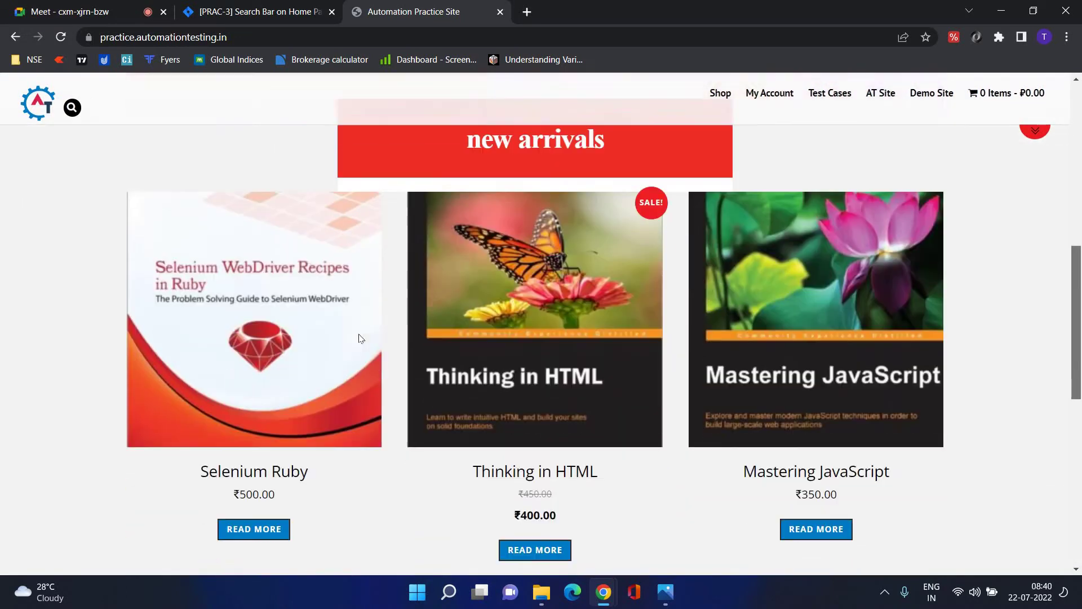
pyautogui.scroll(-3, 361, 338)
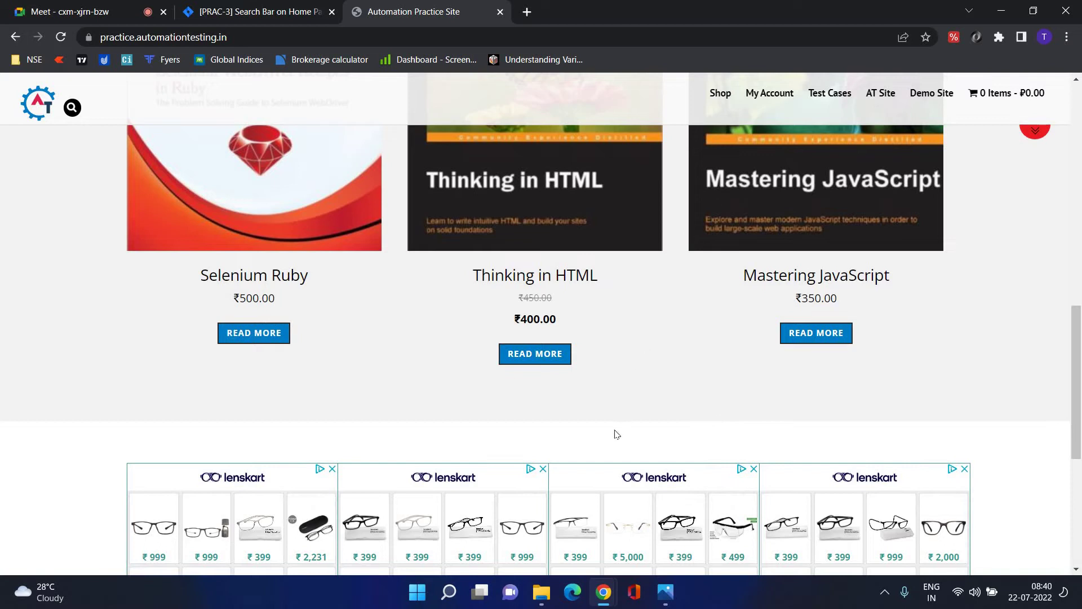
# - Review the bug details photo in Photos, and return to the PRAC-3 issue in Chrome to view its priority options
pyautogui.click(666, 592)
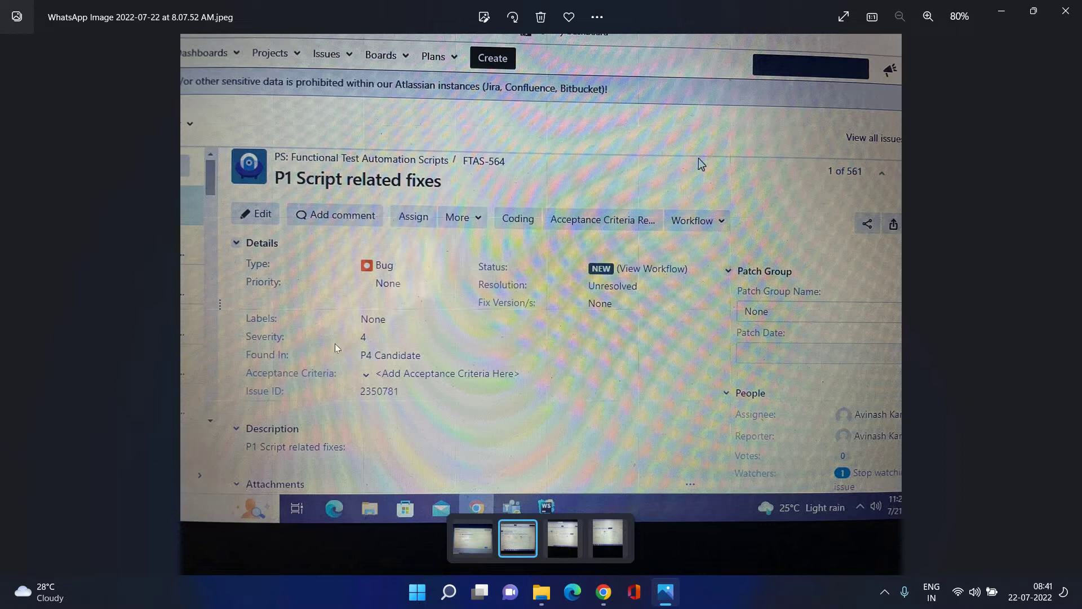
pyautogui.moveTo(603, 592)
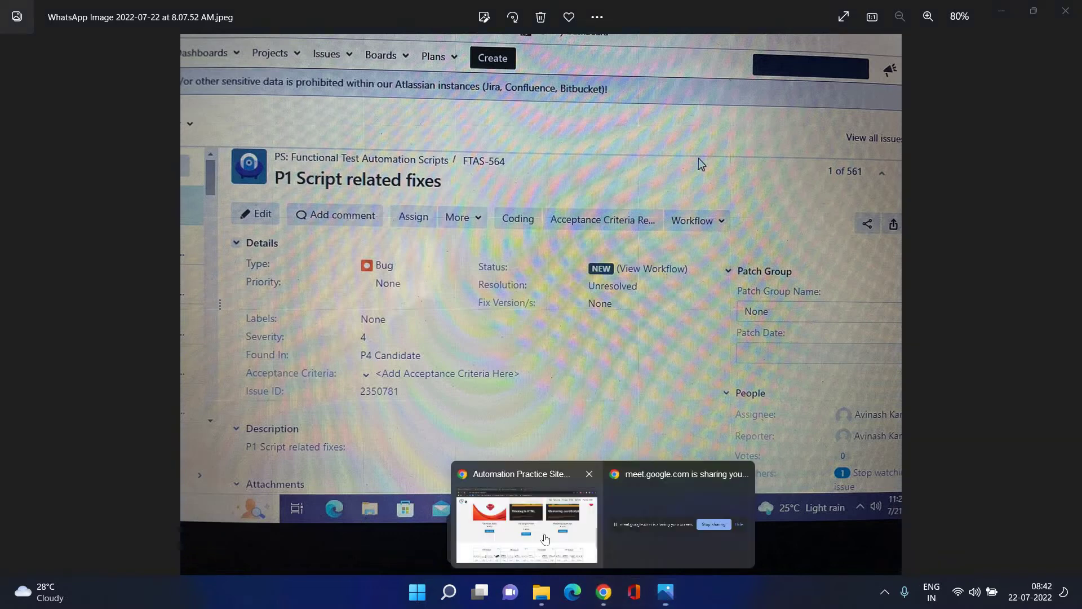
pyautogui.click(527, 521)
pyautogui.click(254, 11)
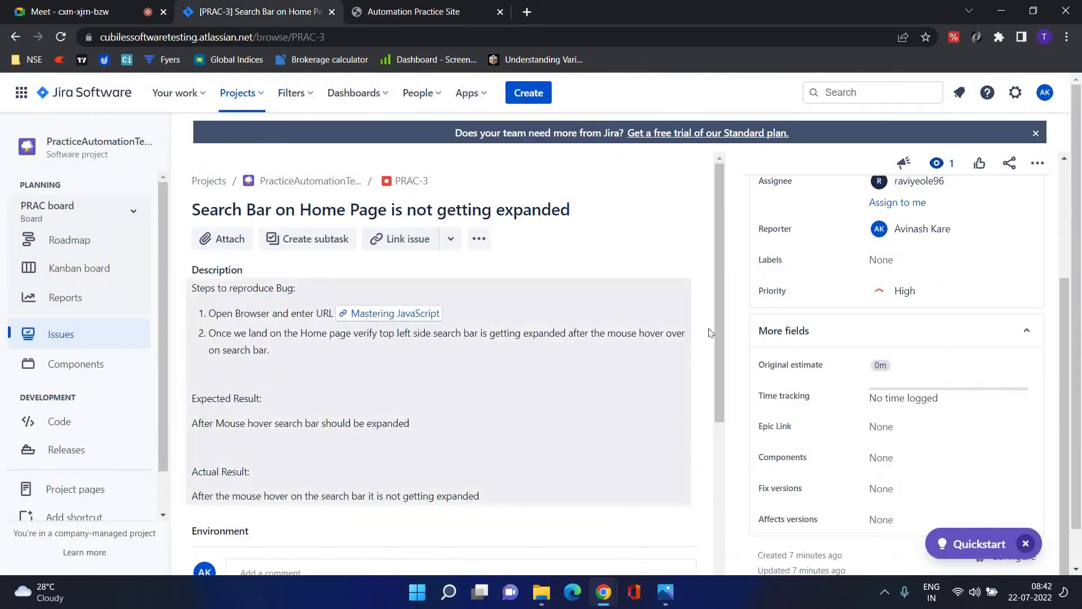
pyautogui.moveTo(720, 344)
pyautogui.mouseDown()
pyautogui.moveTo(721, 393)
pyautogui.moveTo(718, 341)
pyautogui.mouseUp()
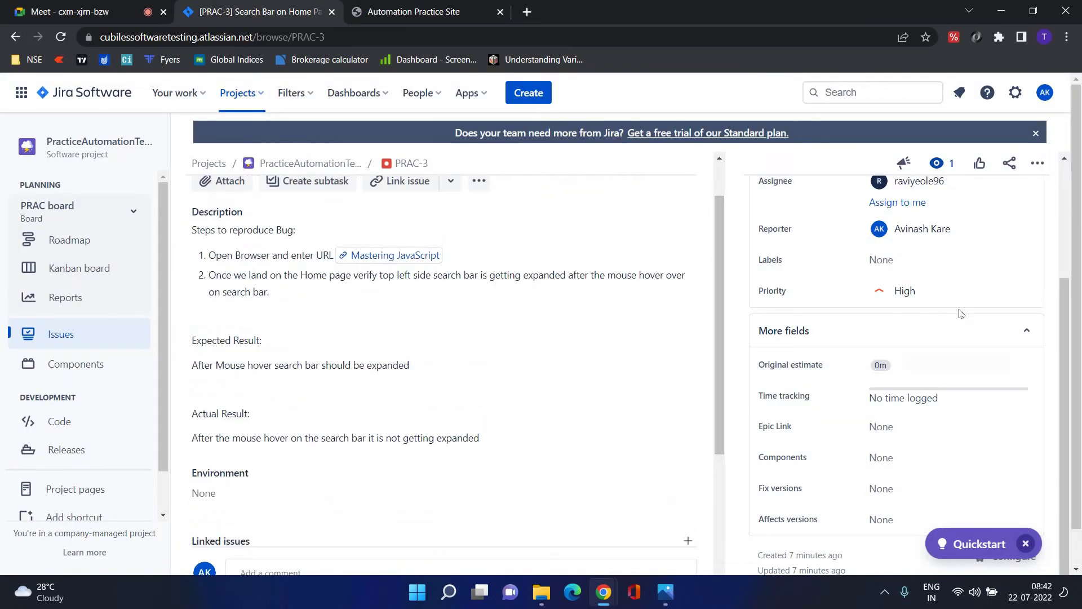
pyautogui.click(937, 295)
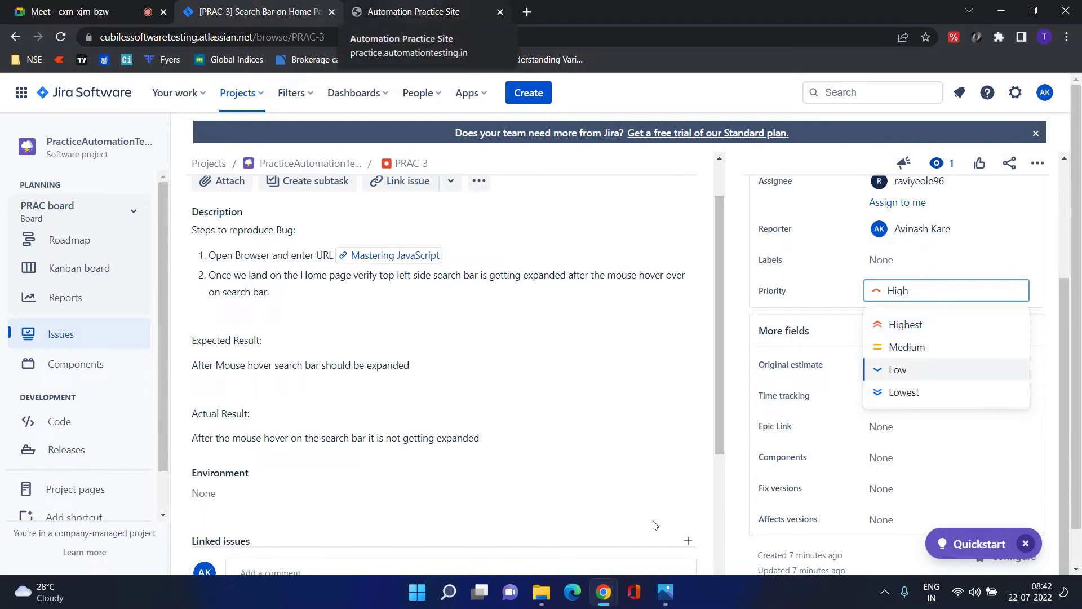
# - Check the bug details photo in Photos again, close Photos, and return to the PRAC-3 issue in Chrome
pyautogui.click(665, 592)
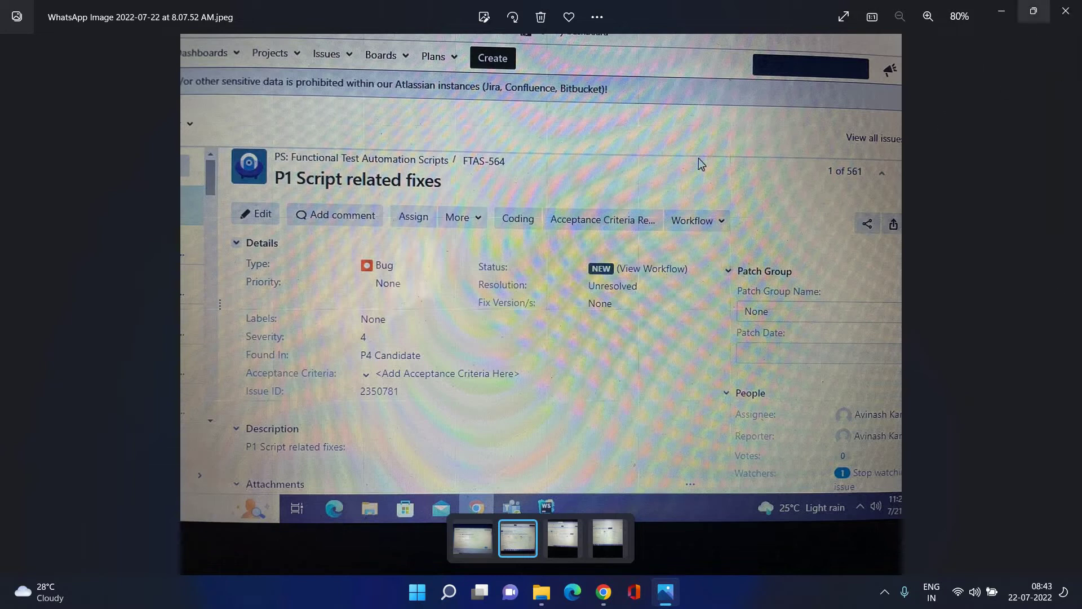
pyautogui.click(1066, 10)
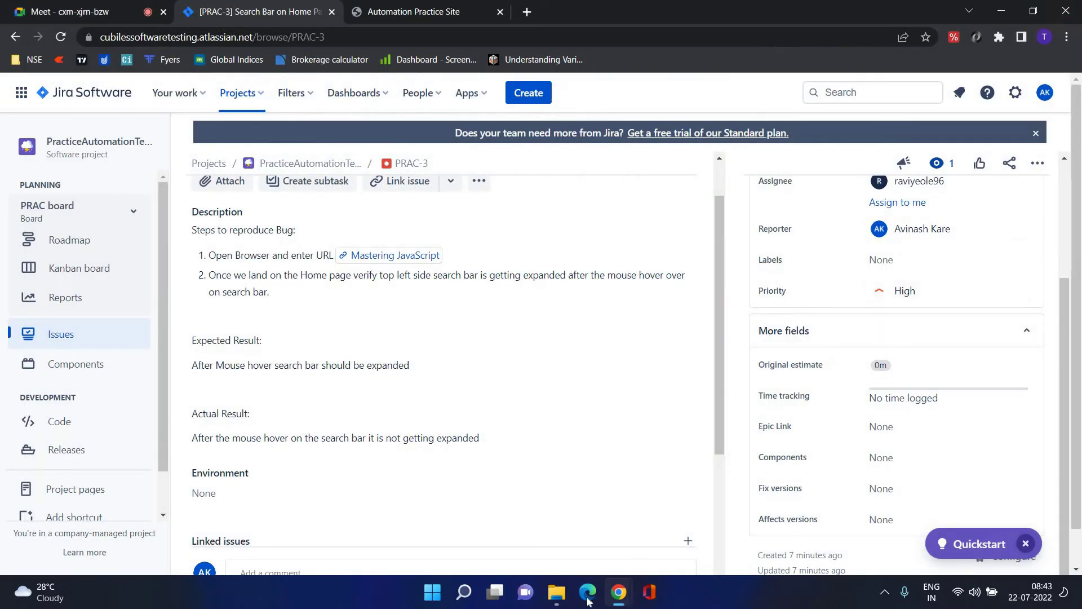
pyautogui.click(391, 7)
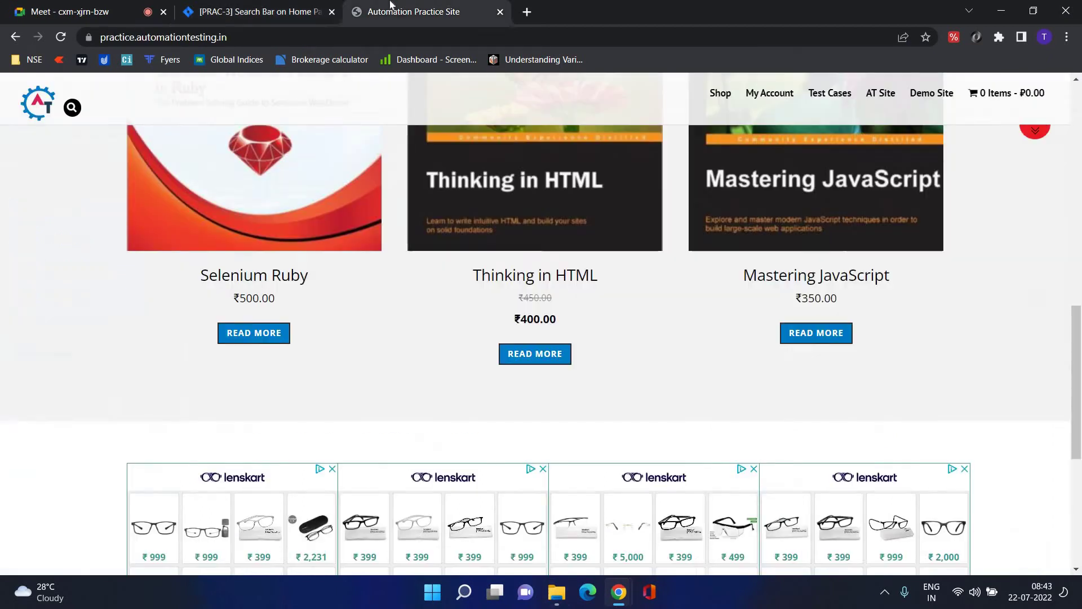
pyautogui.click(243, 7)
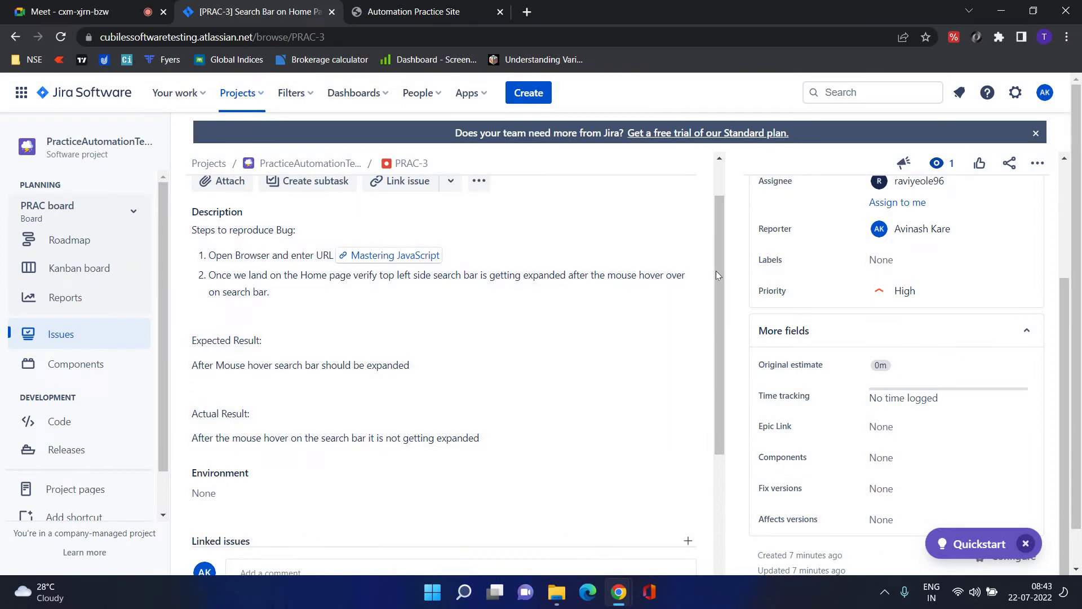
# - Open the project's Kanban board and filter it with Only My Issues
pyautogui.click(65, 272)
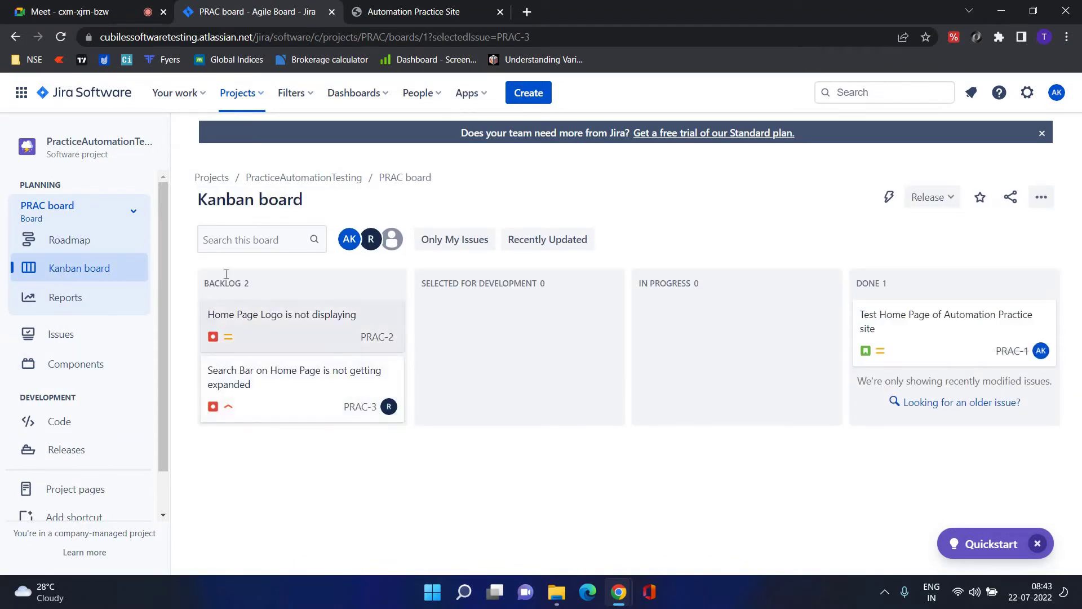
pyautogui.click(468, 240)
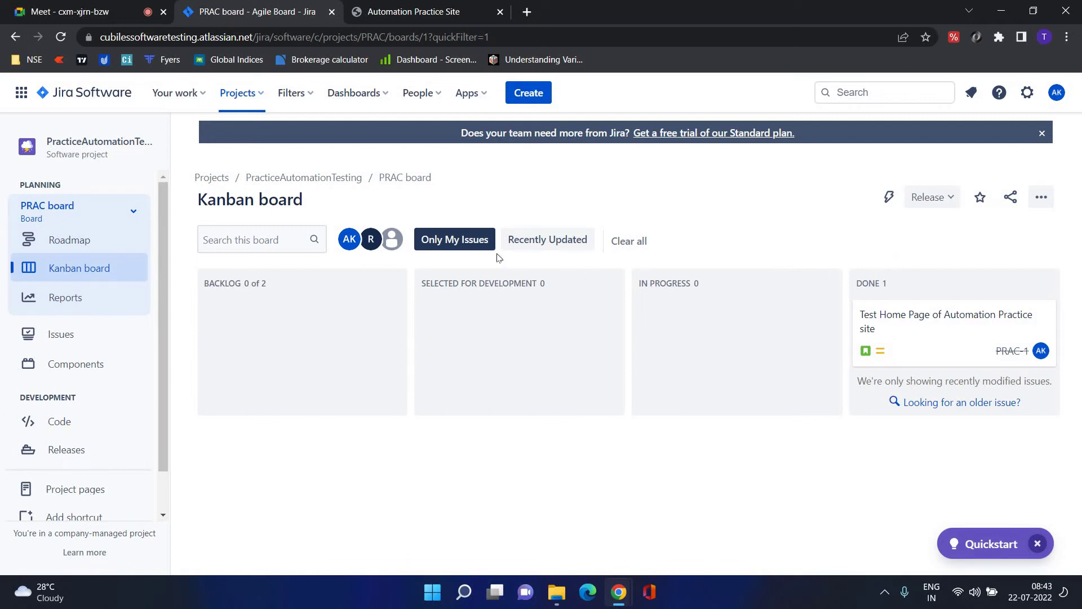
pyautogui.click(483, 242)
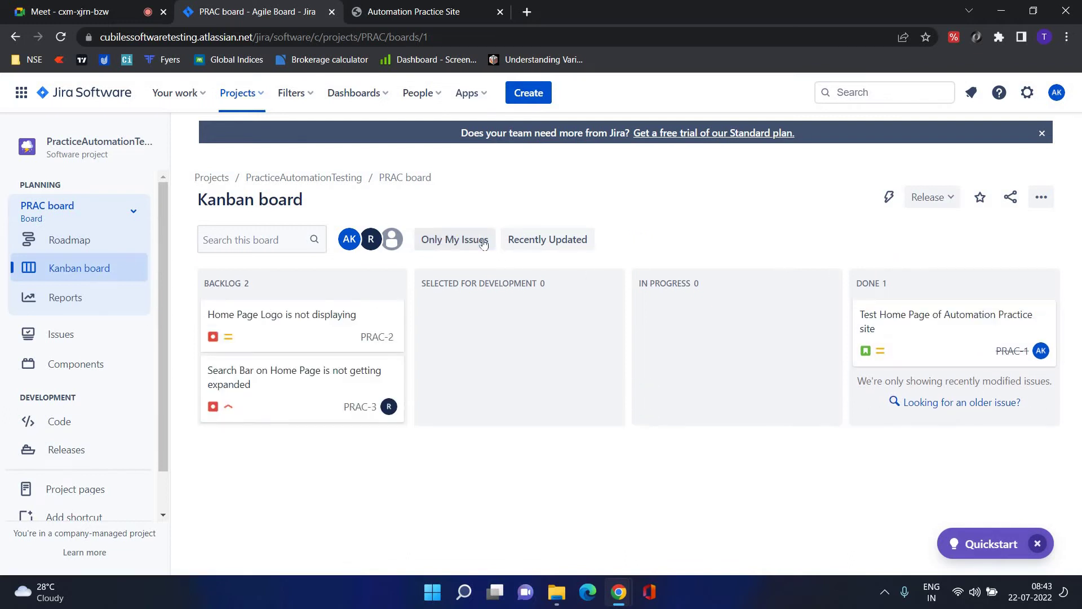
pyautogui.click(483, 241)
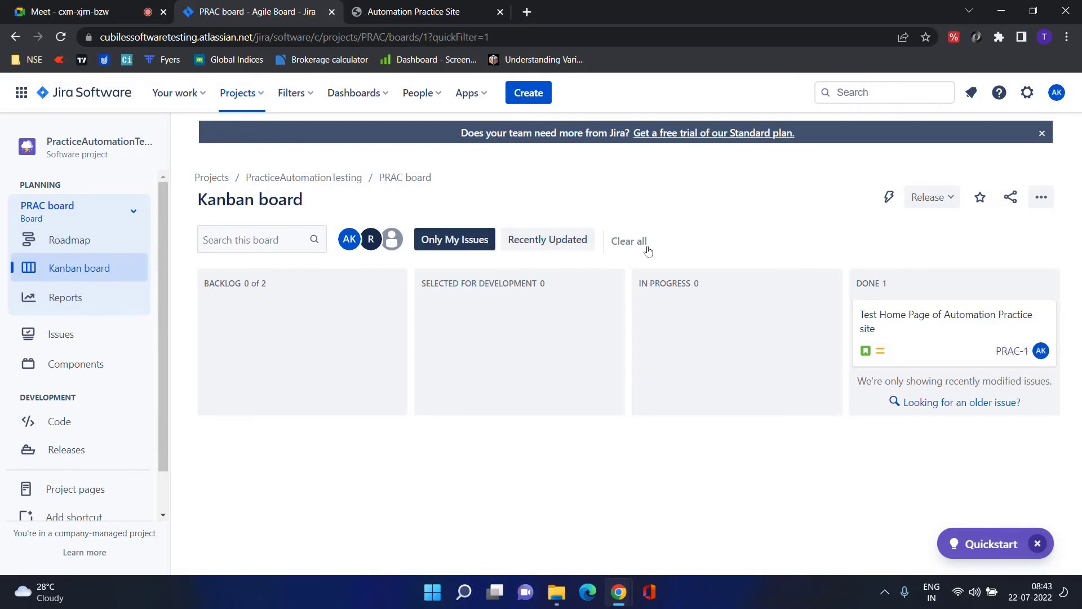
# - Extend the Kanban board filter to both listed assignees and unassigned issues
pyautogui.click(244, 244)
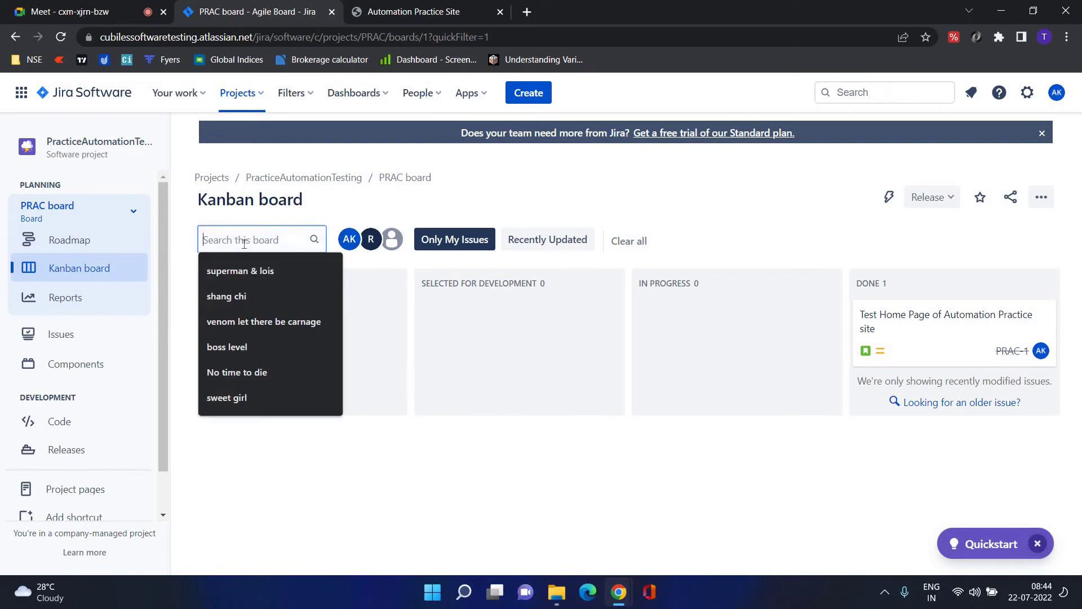
pyautogui.click(345, 218)
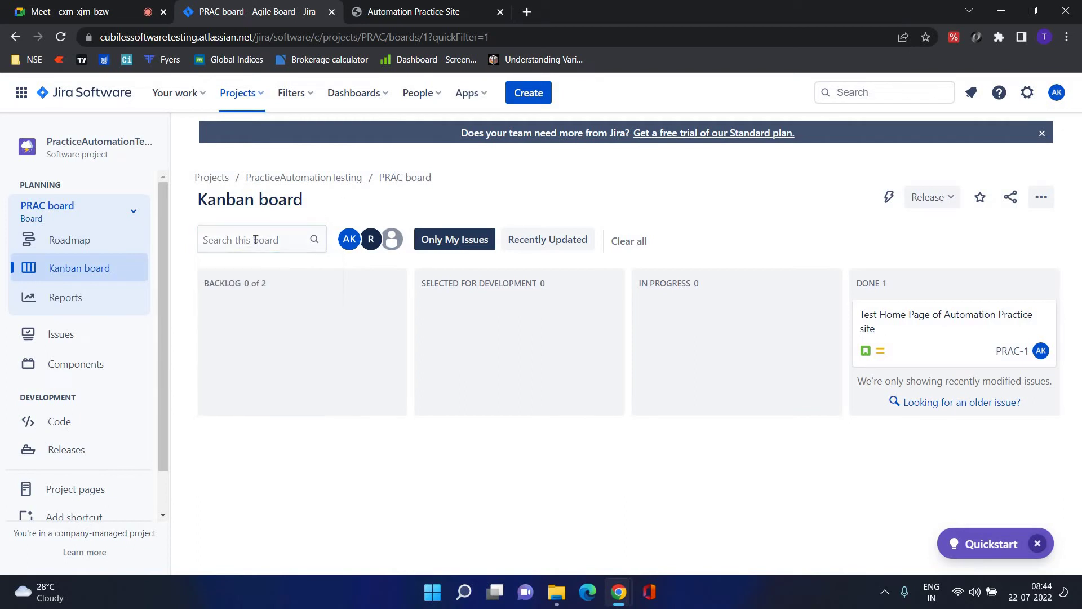
pyautogui.click(371, 239)
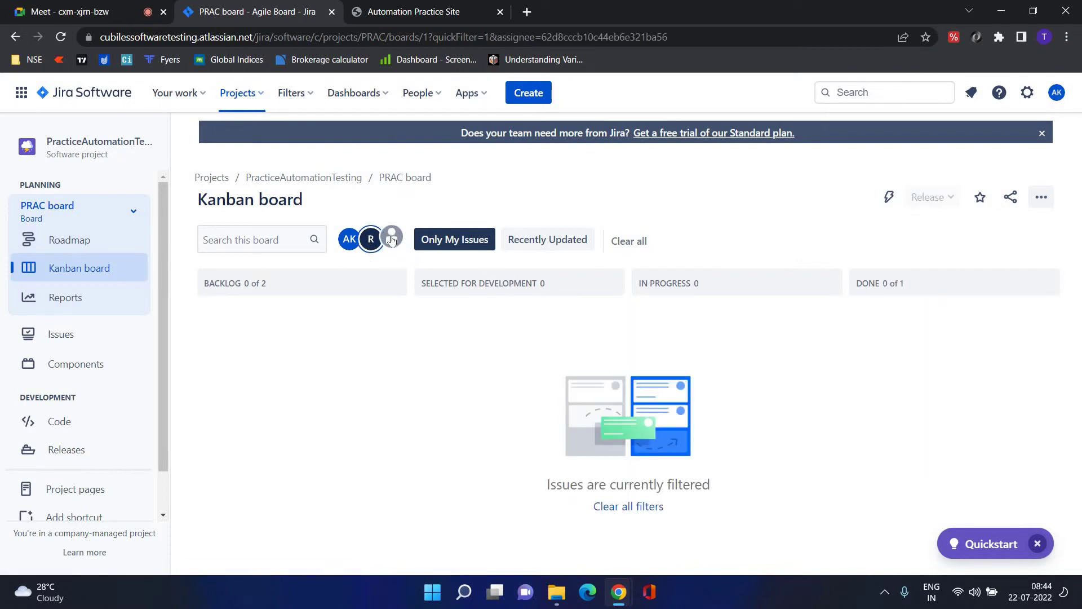
pyautogui.click(391, 239)
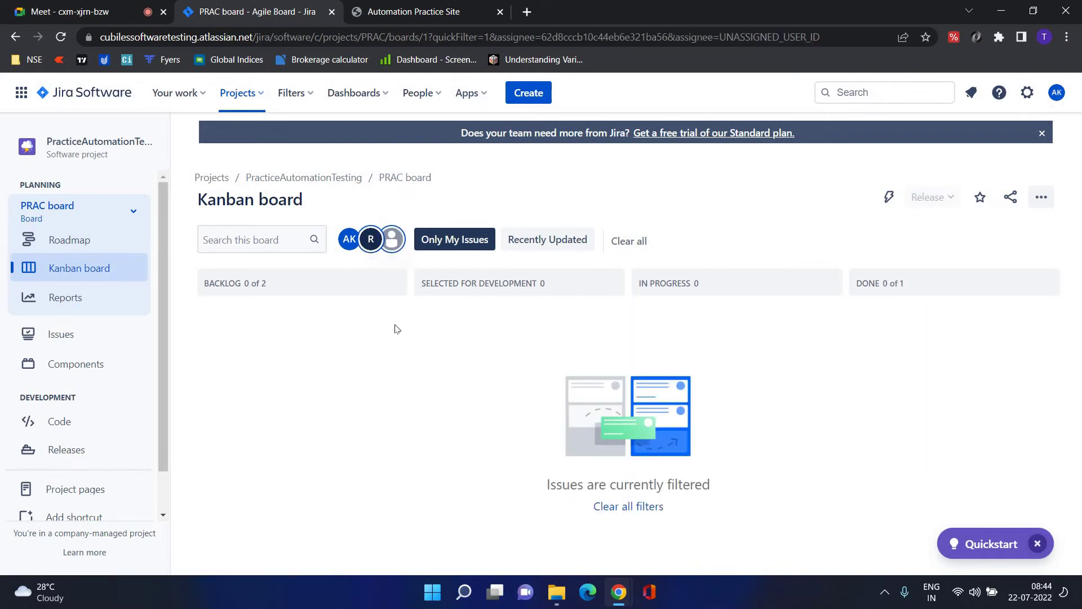
pyautogui.click(349, 240)
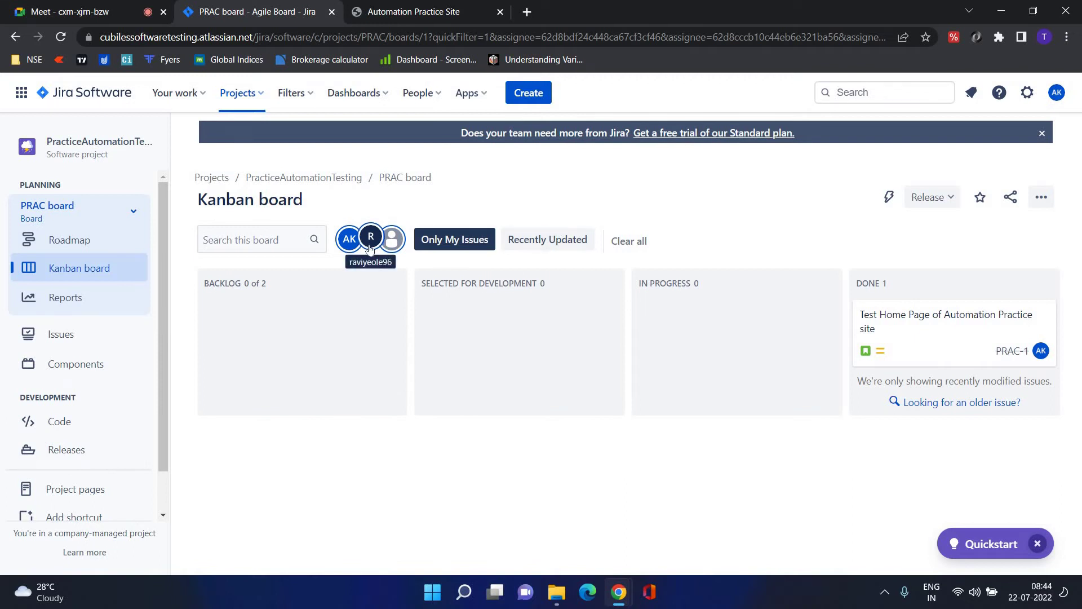
# - View the project's All reports overview and return to the Kanban board
pyautogui.click(66, 296)
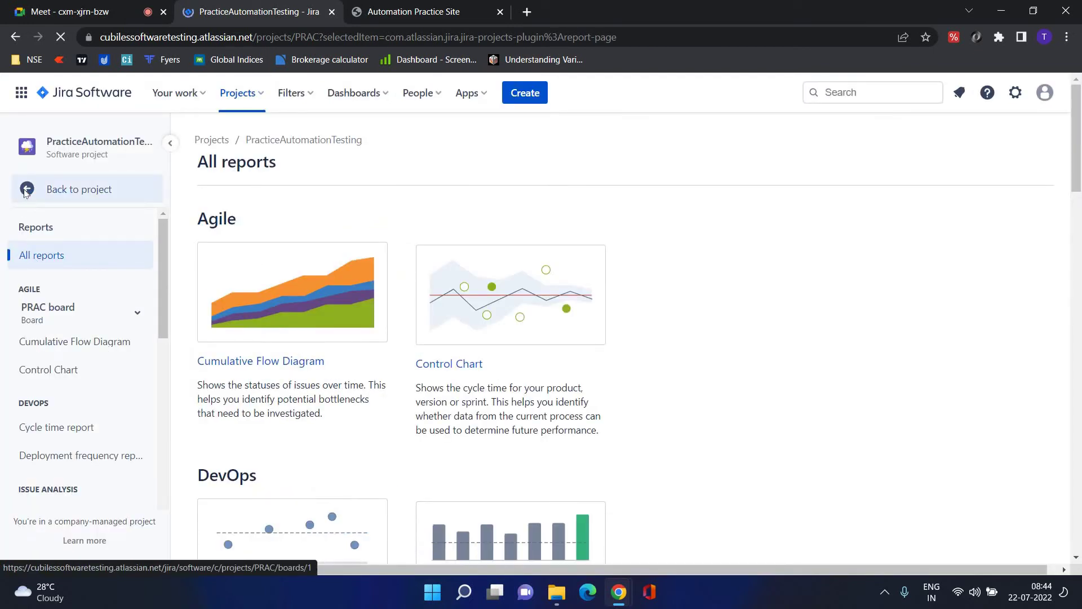
pyautogui.click(26, 191)
pyautogui.click(64, 265)
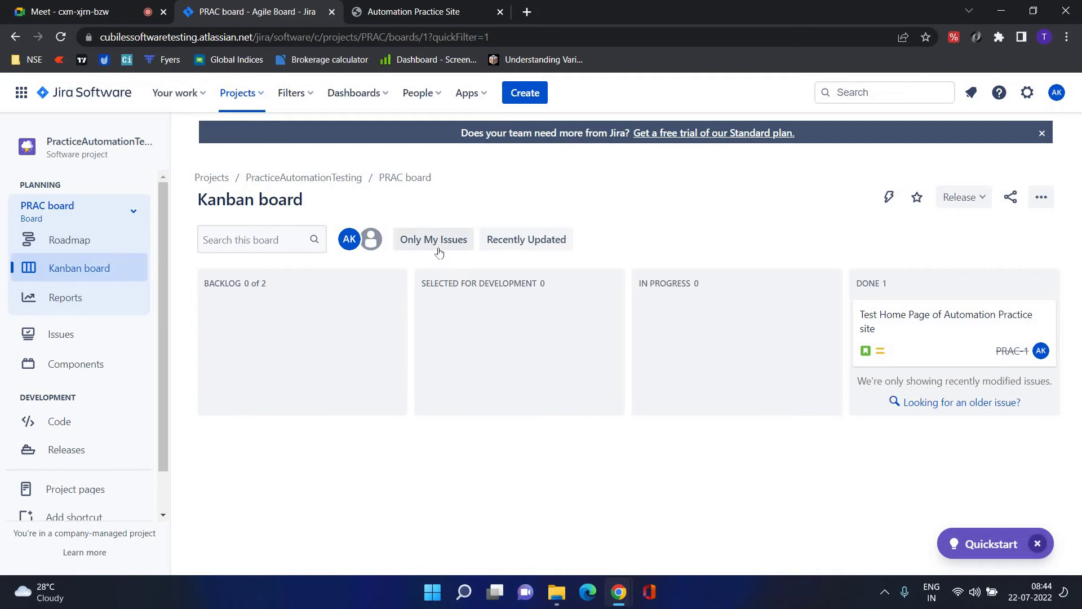
# - Try the Recently Updated filter alone and combined with Only My Issues, and clear all board filters
pyautogui.click(530, 246)
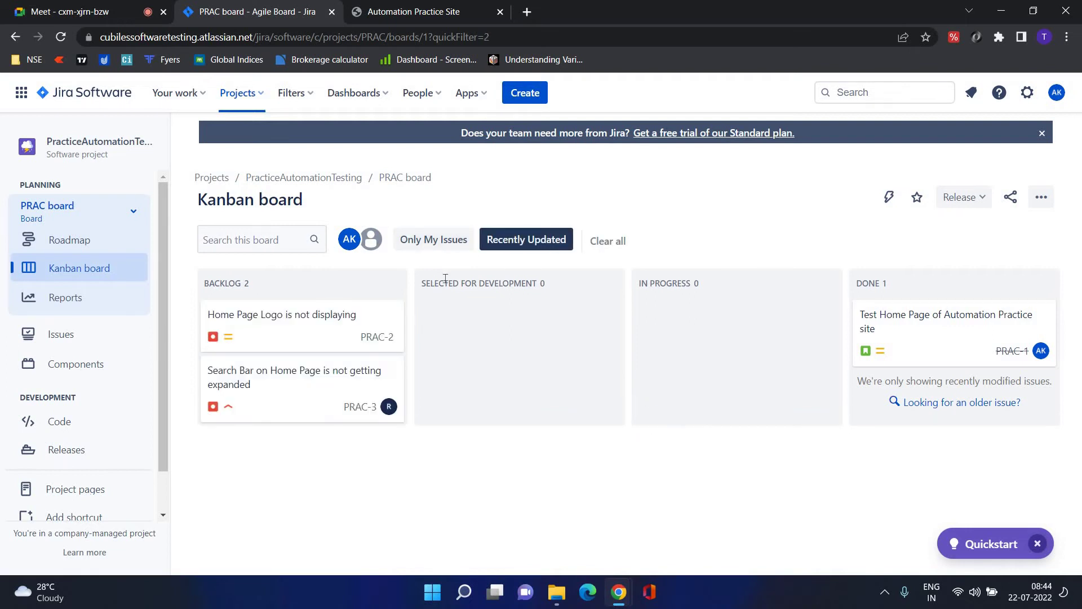
pyautogui.click(435, 245)
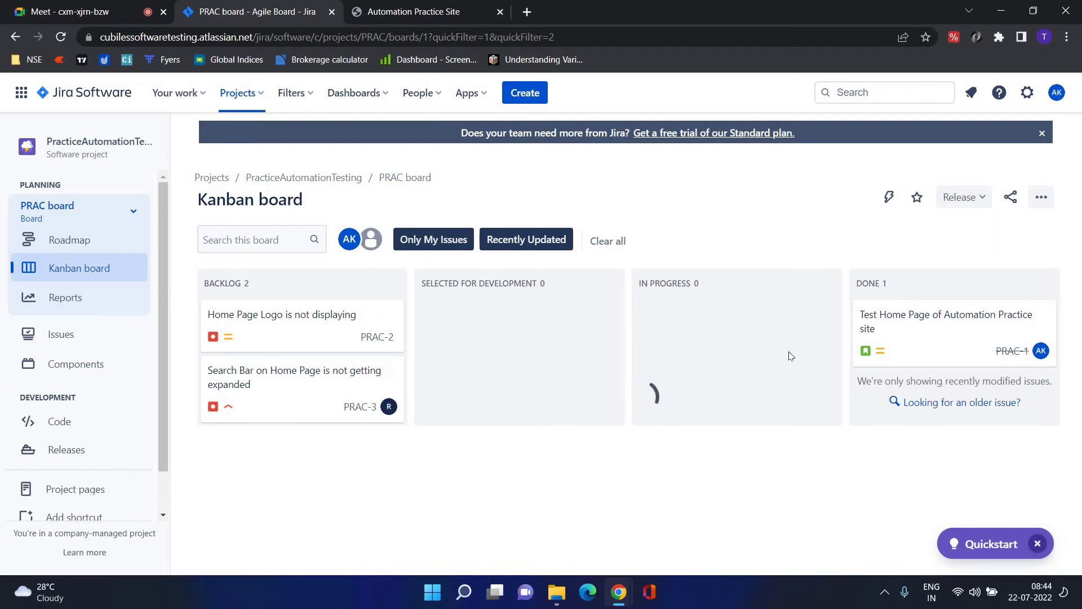
pyautogui.click(451, 243)
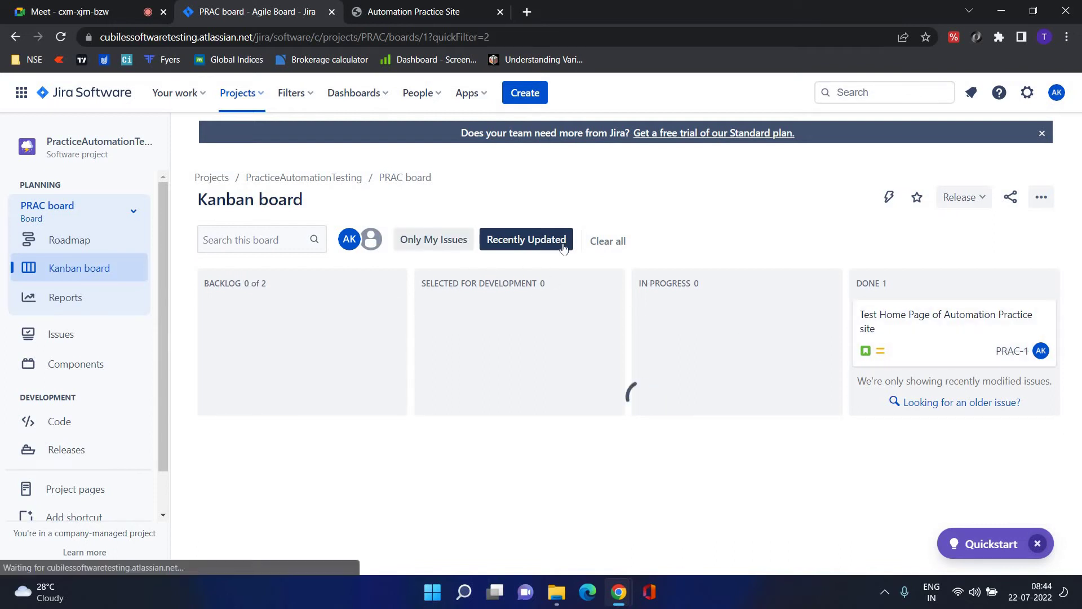
pyautogui.click(607, 242)
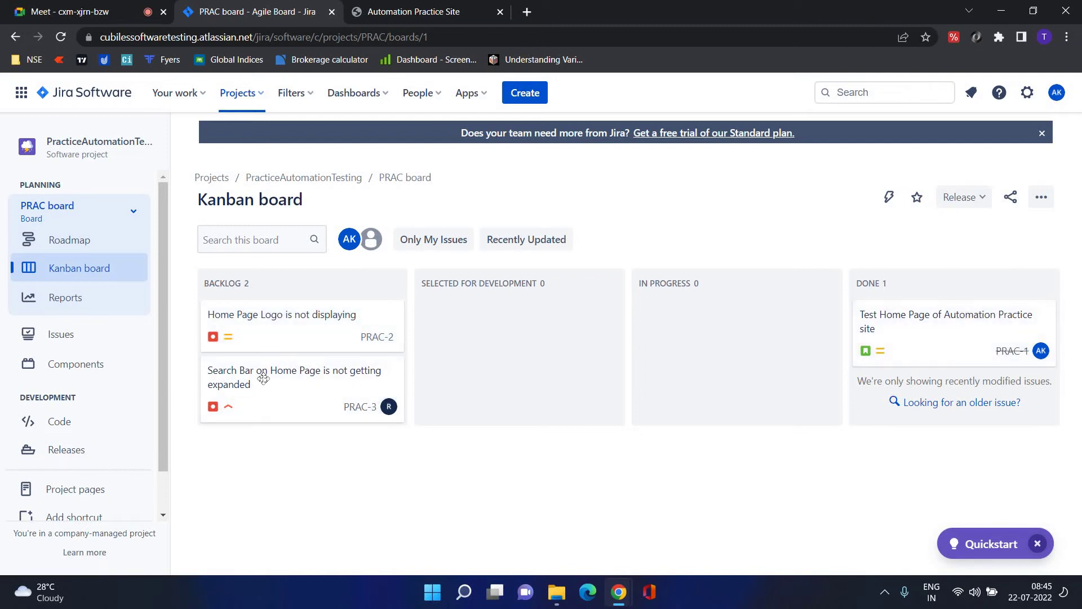
# - Open the "Home Page Logo is not displaying" bug from the backlog and assign it to a teammate found by name
pyautogui.click(297, 316)
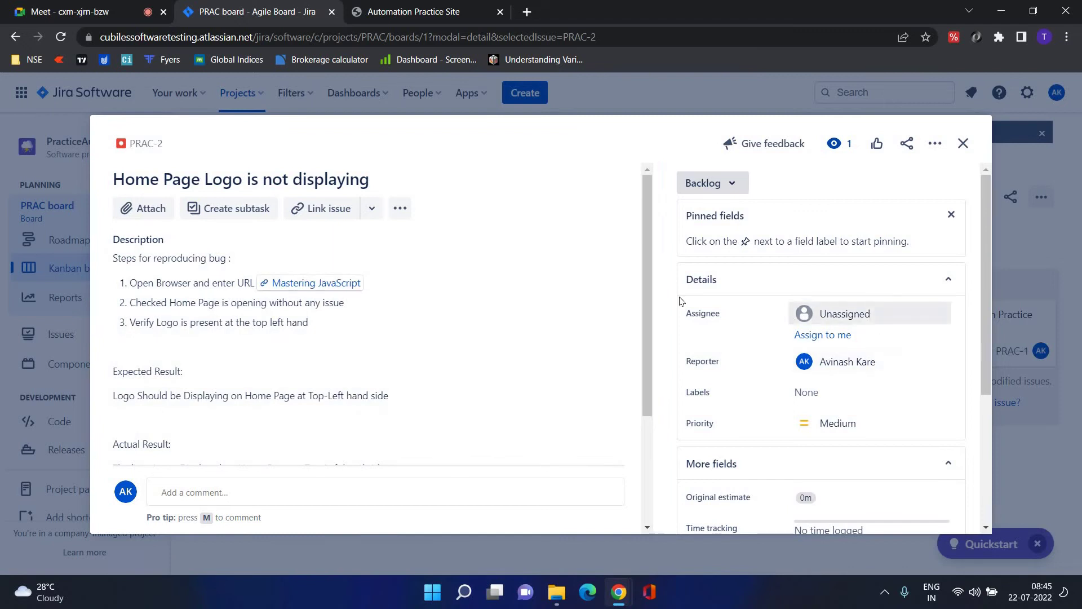
pyautogui.click(842, 319)
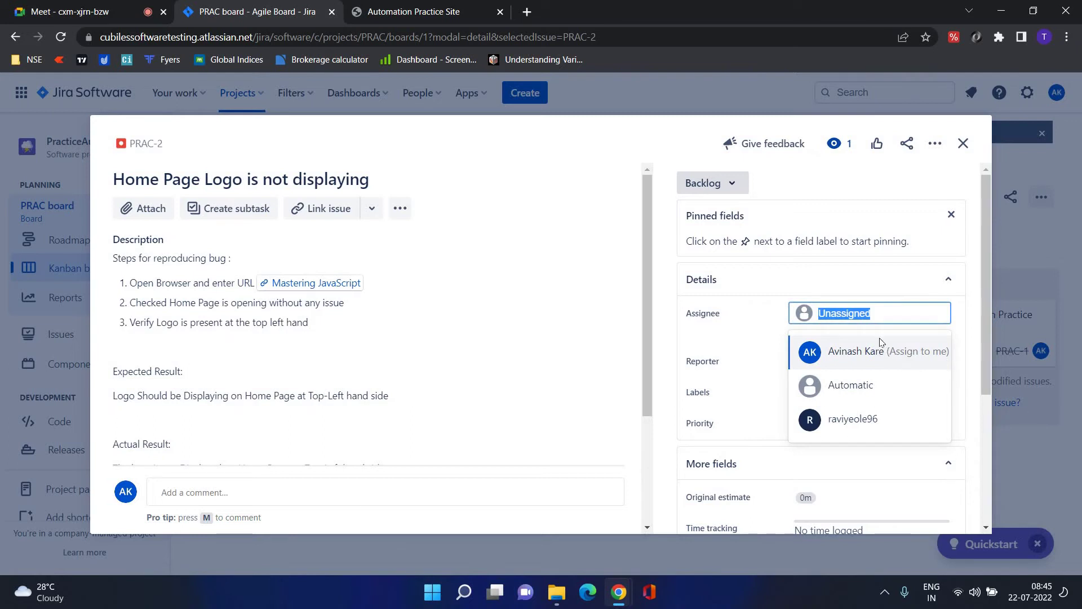
pyautogui.write('pri')
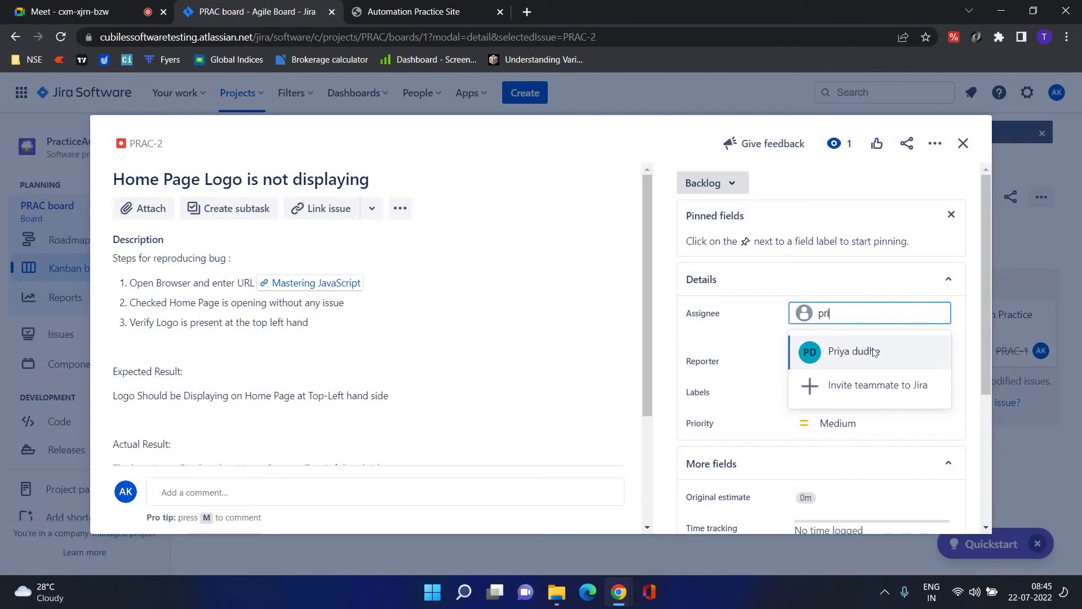
pyautogui.click(879, 352)
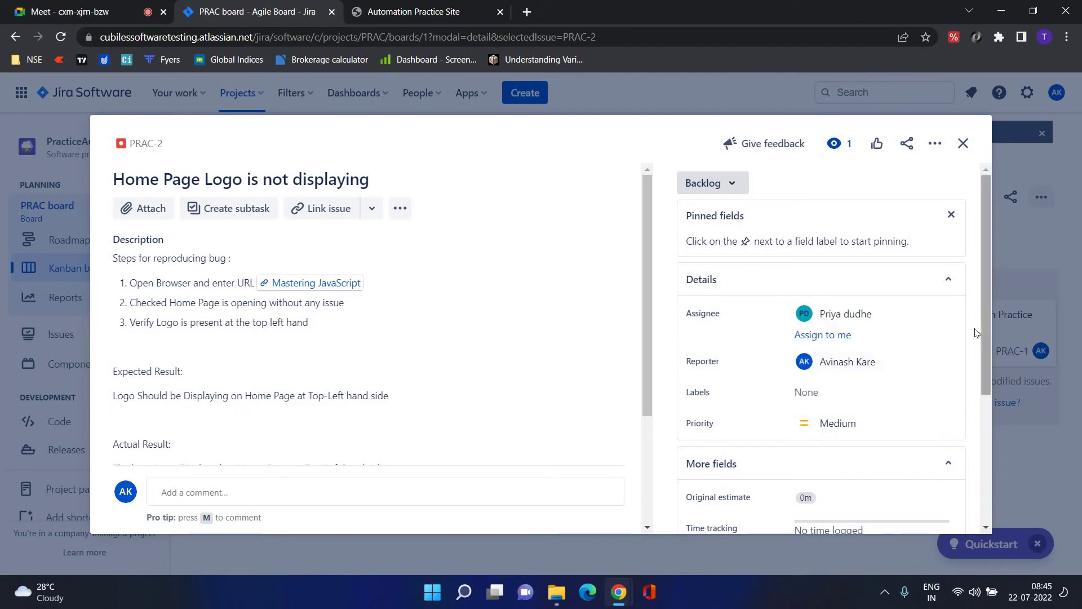
# - Examine the bug's description, More fields and created and updated dates, and close the issue
pyautogui.moveTo(986, 319); pyautogui.dragTo(988, 471)
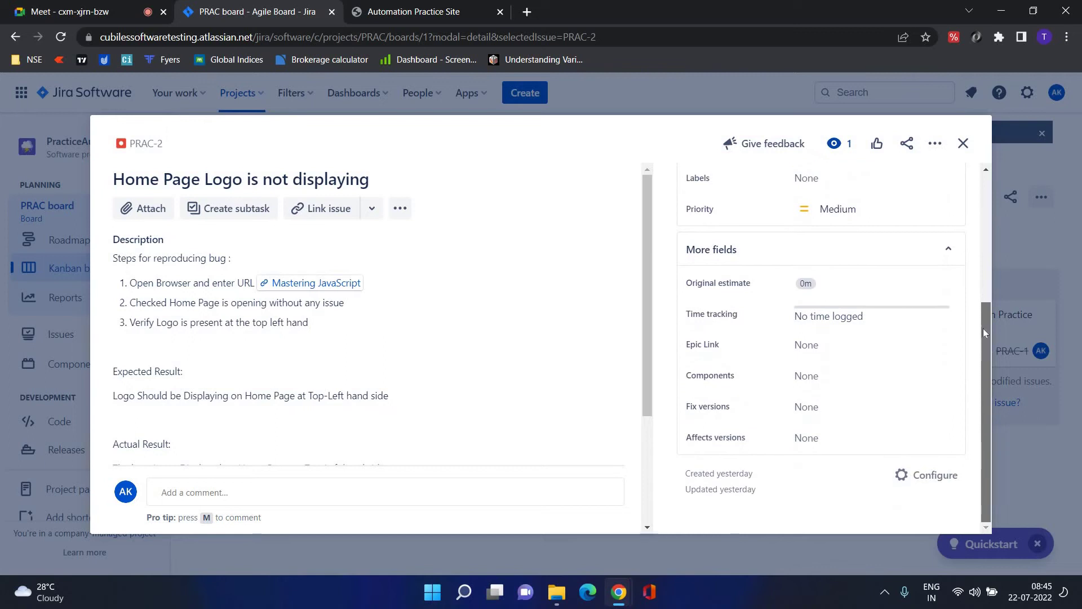
pyautogui.moveTo(983, 332); pyautogui.dragTo(981, 203)
pyautogui.click(988, 457)
pyautogui.scroll(-3, 647, 408)
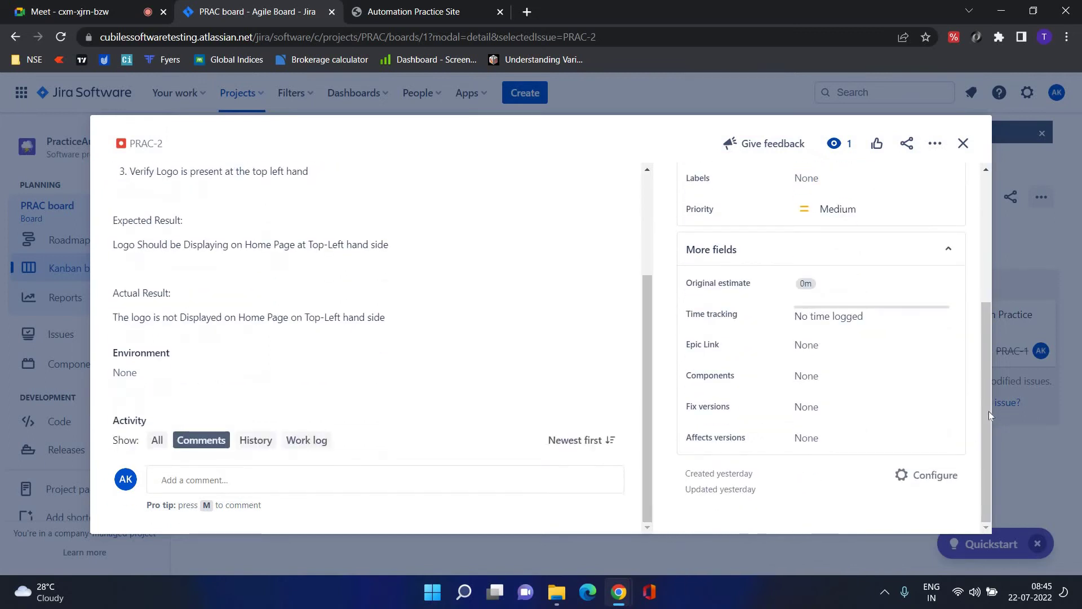
pyautogui.scroll(5, 990, 222)
pyautogui.scroll(-5, 974, 456)
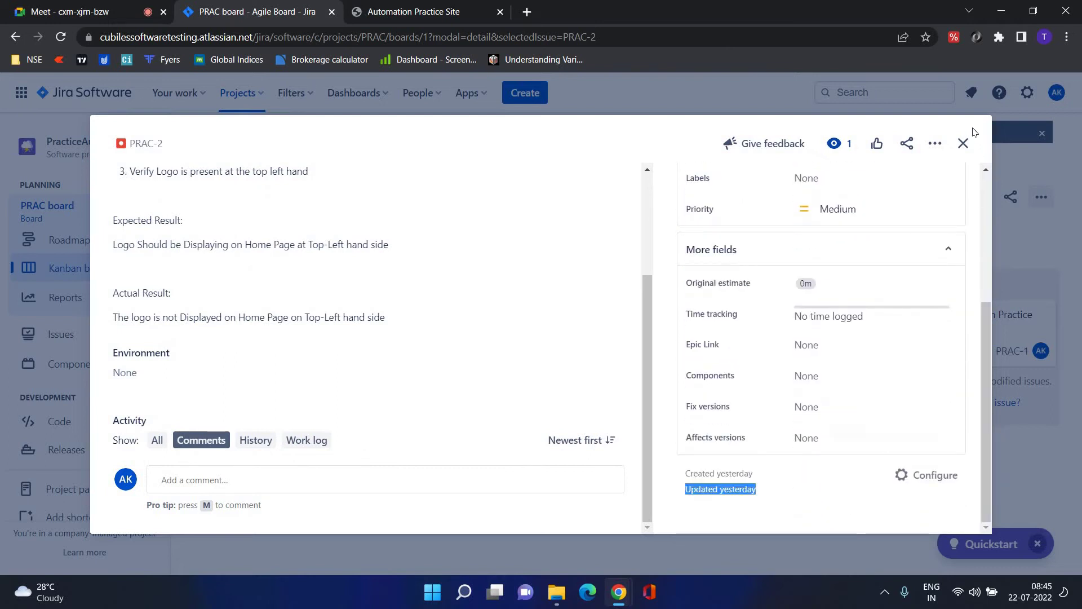
pyautogui.click(963, 143)
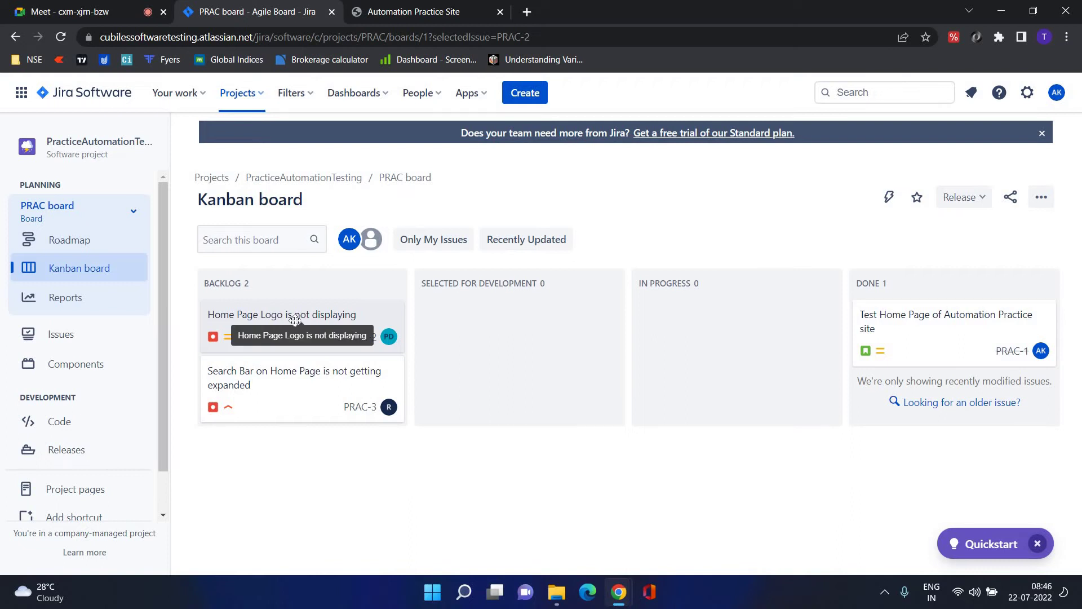
# - Open the project's issues list and view the full page of the "Home Page Logo is not displaying" bug
pyautogui.moveTo(295, 321); pyautogui.dragTo(96, 356)
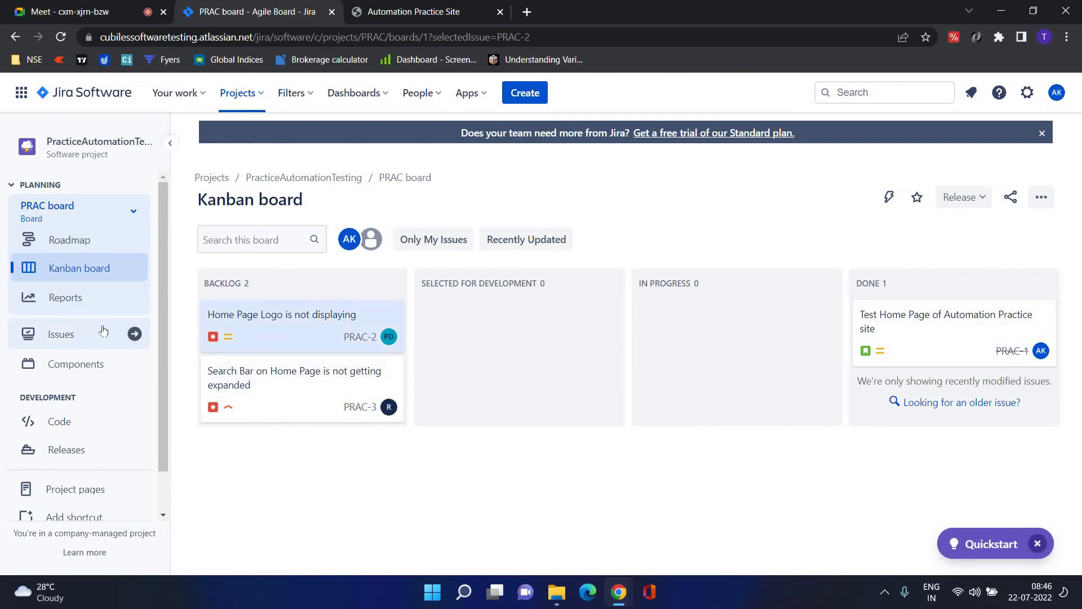
pyautogui.click(62, 335)
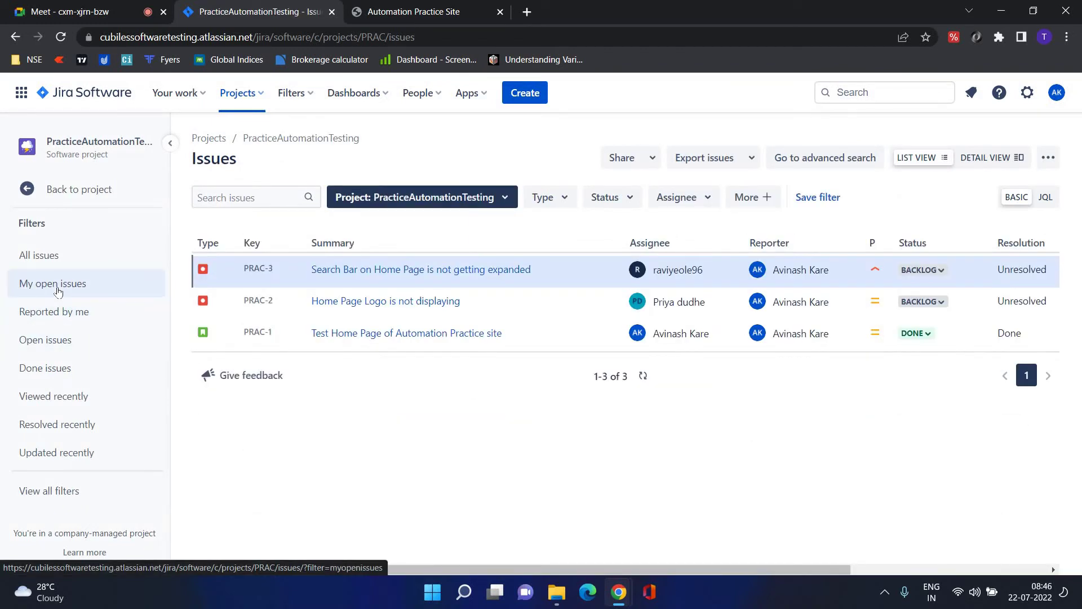
pyautogui.click(339, 304)
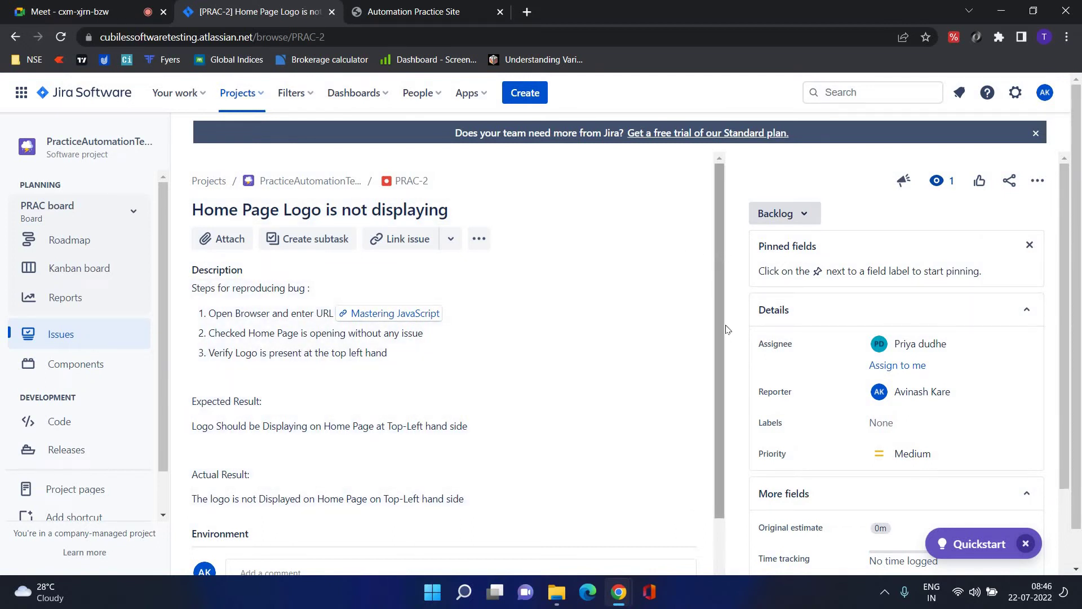
# - Review the bug's description and the extra actions available besides attaching files, creating subtasks and linking issues
pyautogui.scroll(-2, 728, 327)
pyautogui.scroll(2, 731, 309)
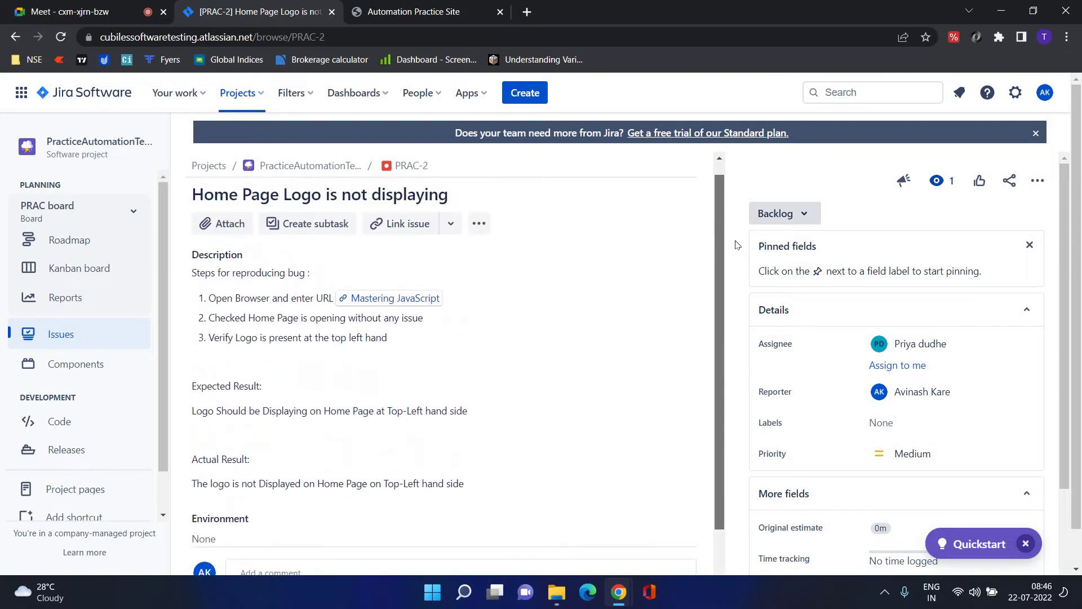
pyautogui.scroll(1, 677, 271)
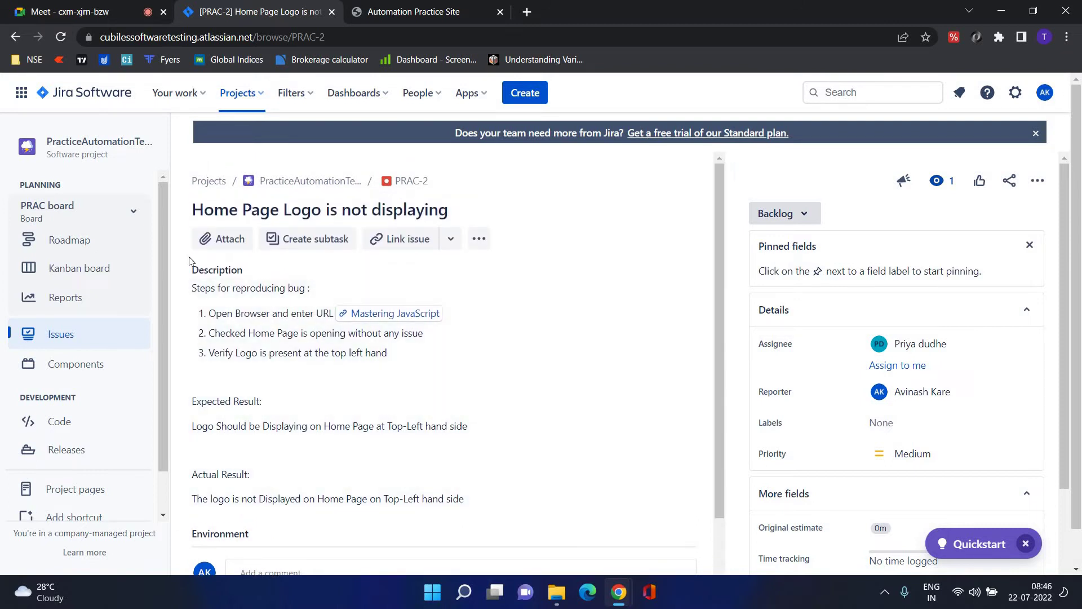
pyautogui.click(478, 239)
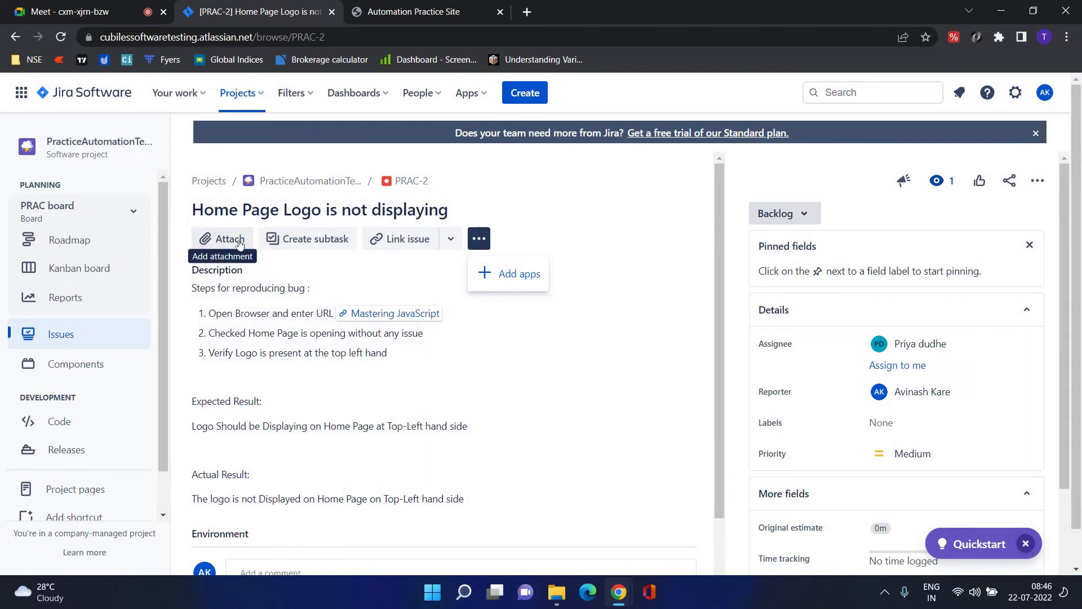
pyautogui.click(606, 178)
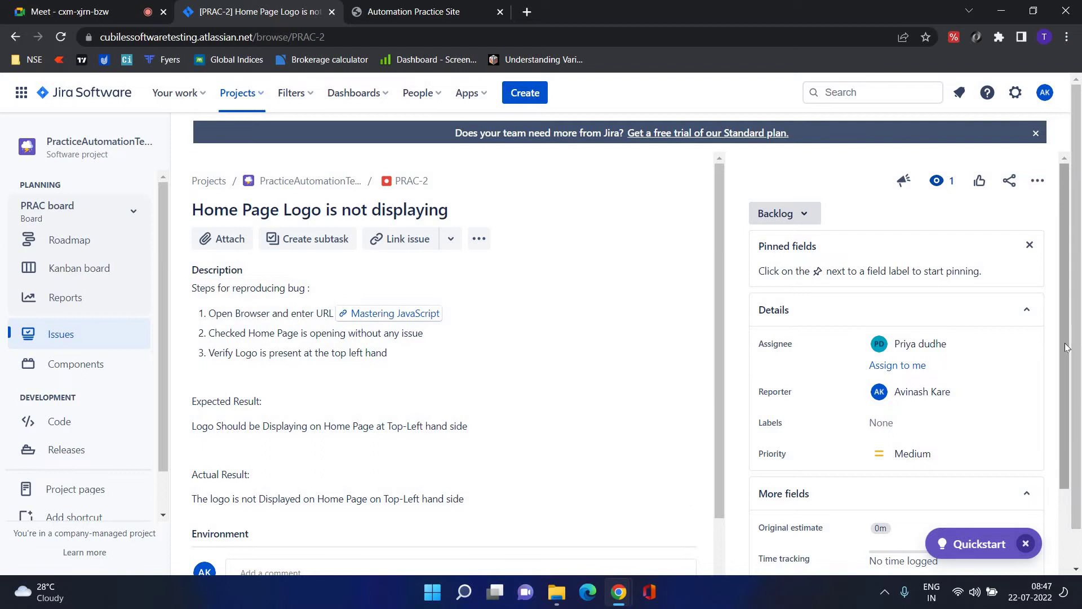
# - Examine the bug's Details and More fields sections, including assignee, priority, time tracking, components and versions
pyautogui.scroll(-3, 1064, 306)
pyautogui.scroll(-3, 1078, 395)
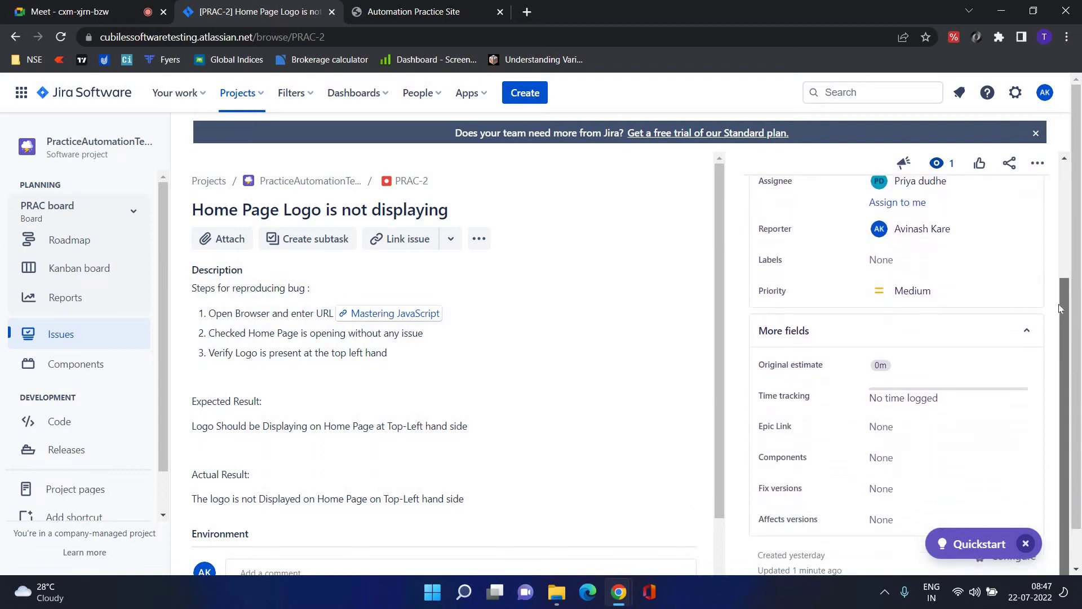
pyautogui.scroll(5, 1058, 304)
pyautogui.scroll(-1, 1059, 314)
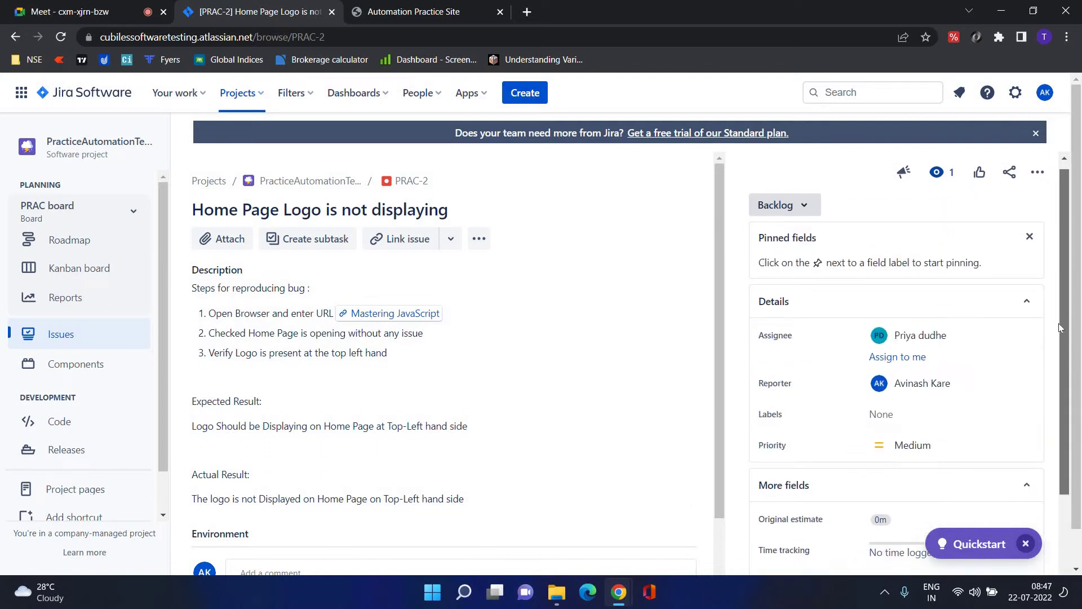
pyautogui.scroll(-5, 1059, 329)
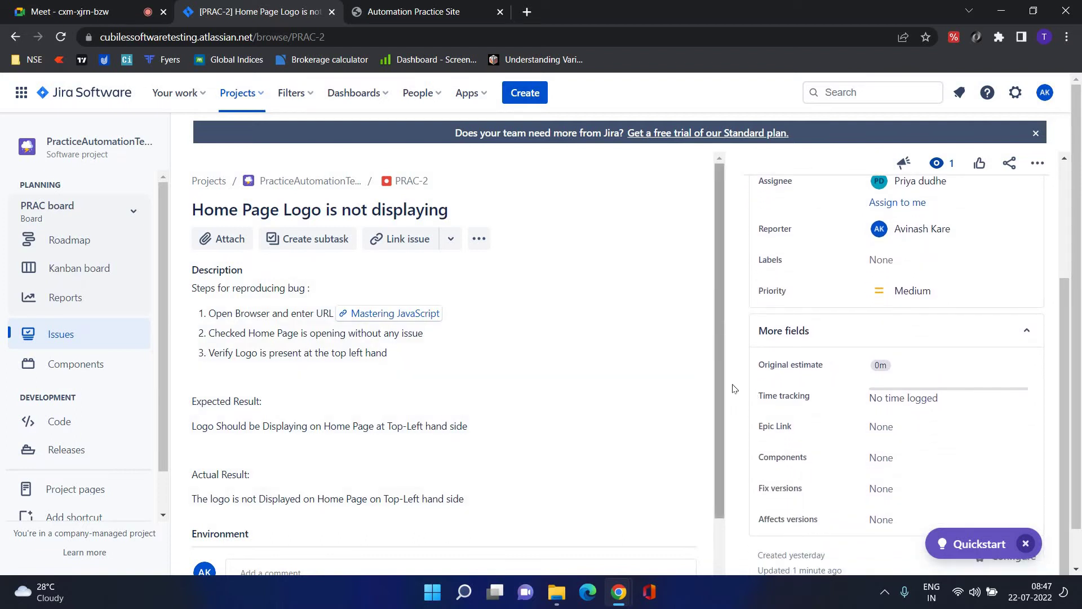
pyautogui.scroll(-4, 732, 384)
pyautogui.scroll(4, 742, 271)
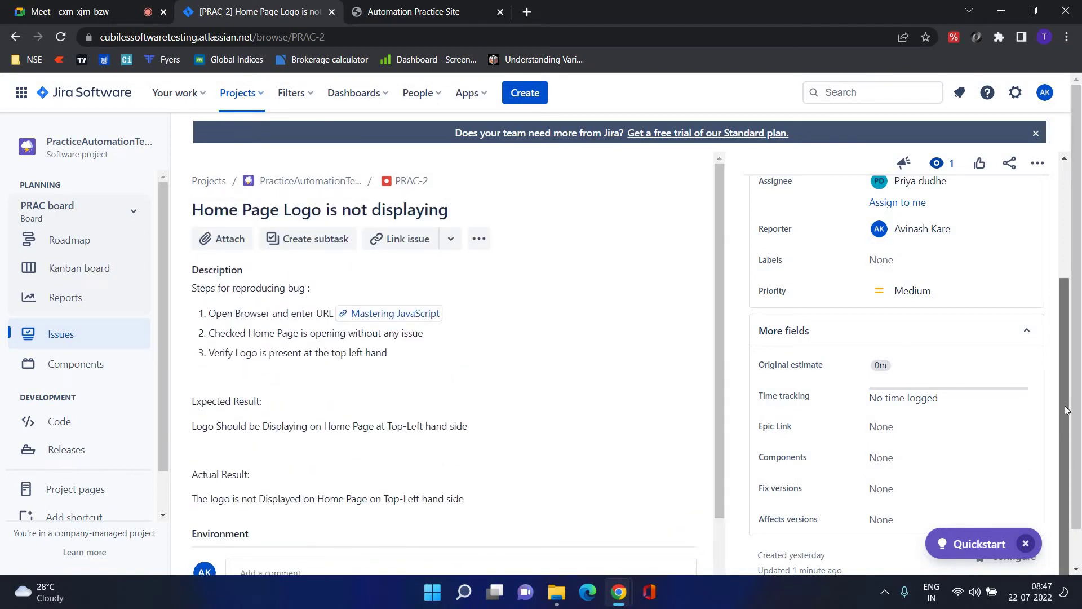
pyautogui.moveTo(1067, 410); pyautogui.dragTo(1077, 296)
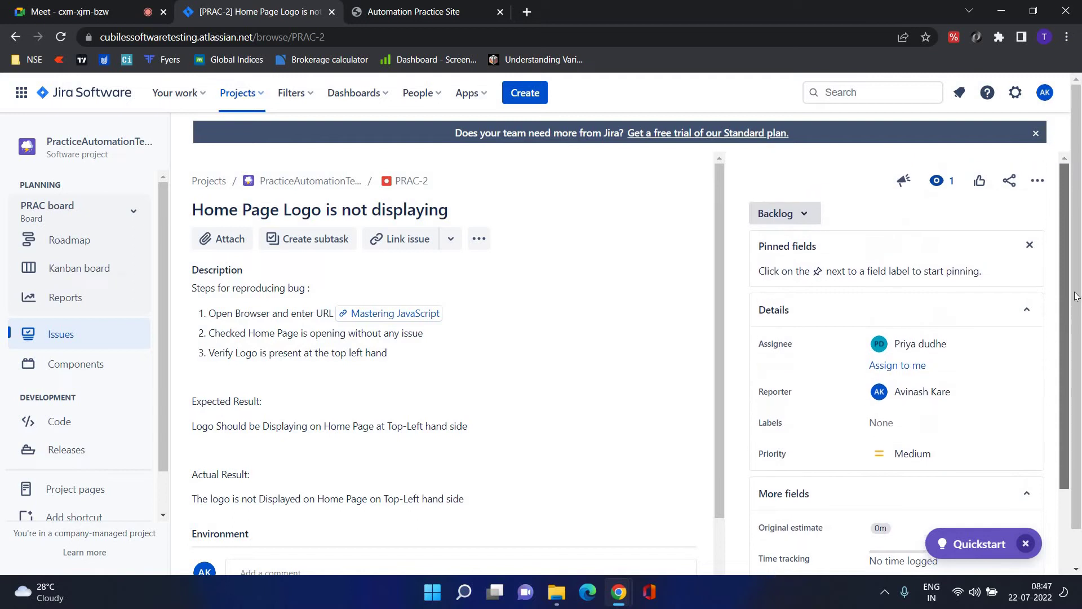
# - Change the bug's status to Selected for Development and open the Kanban board to see its card
pyautogui.click(805, 214)
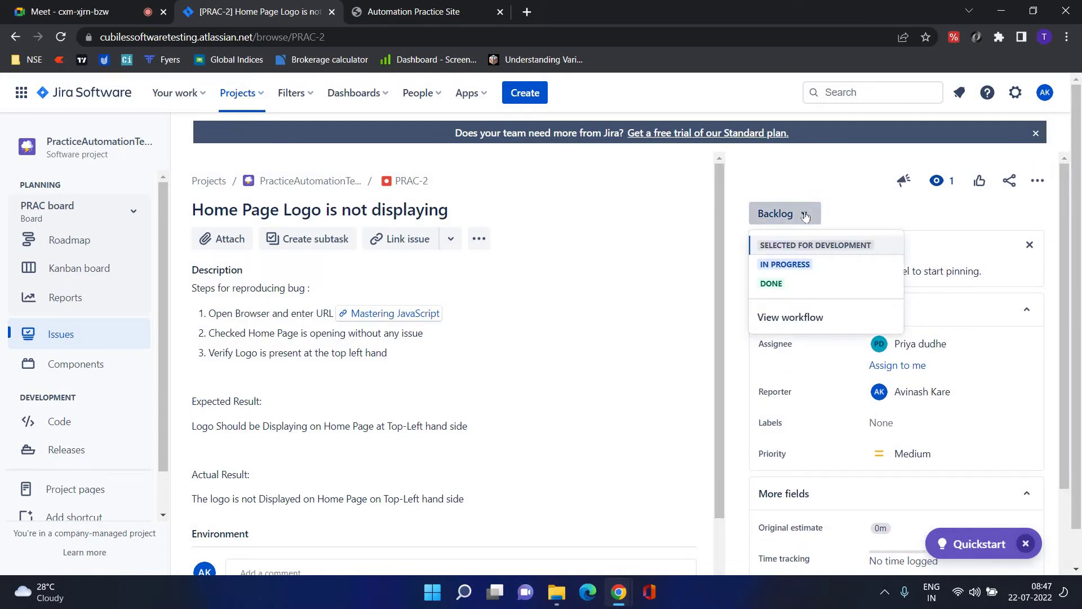
pyautogui.click(812, 246)
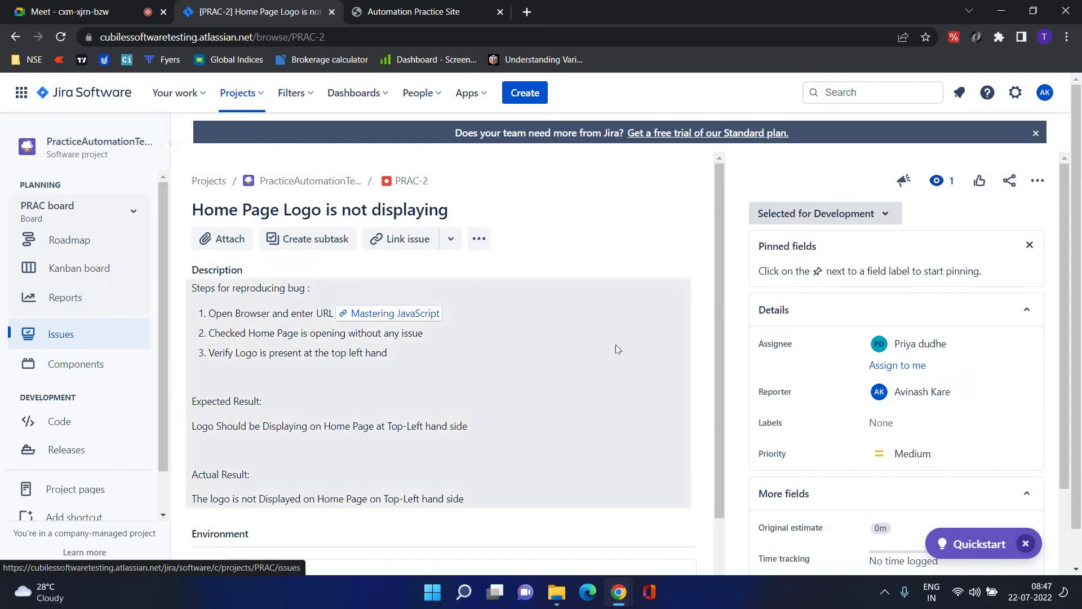
pyautogui.click(79, 269)
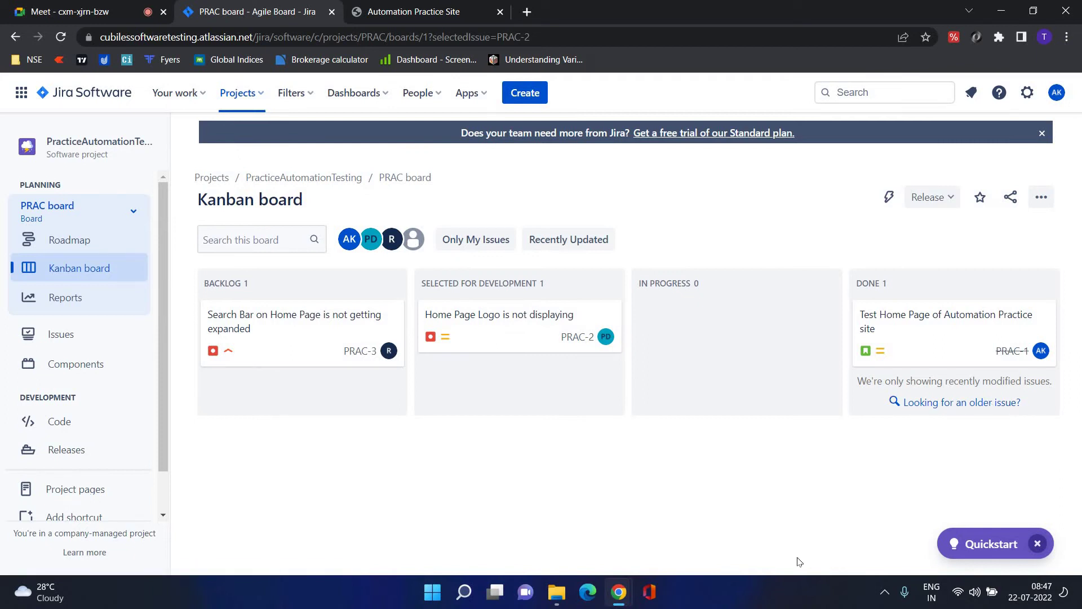
# - Check the direct notifications about issue changes and close the notification list
pyautogui.click(971, 92)
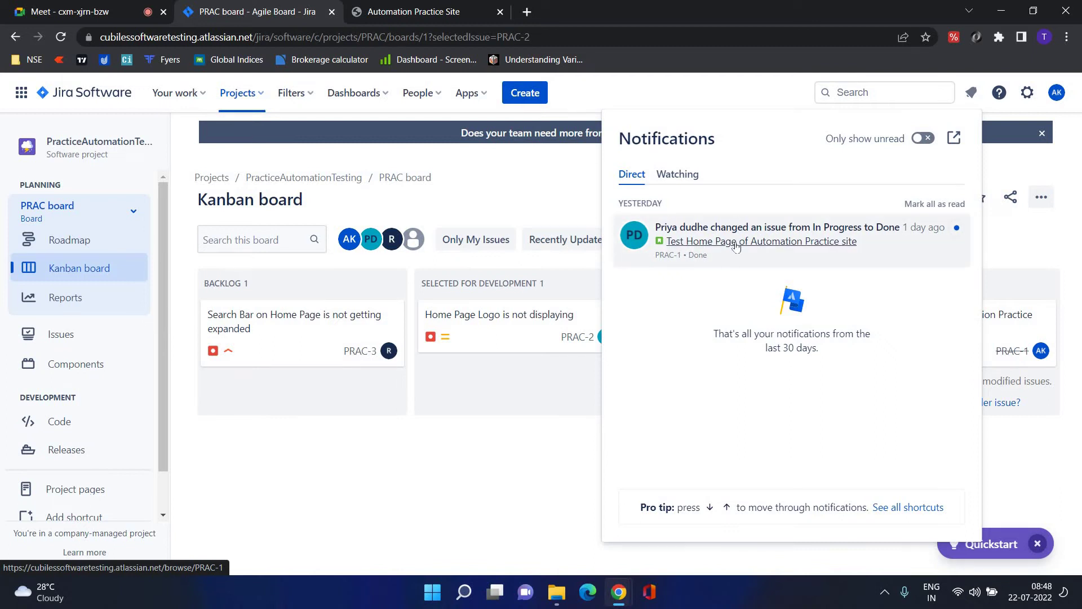
pyautogui.click(471, 458)
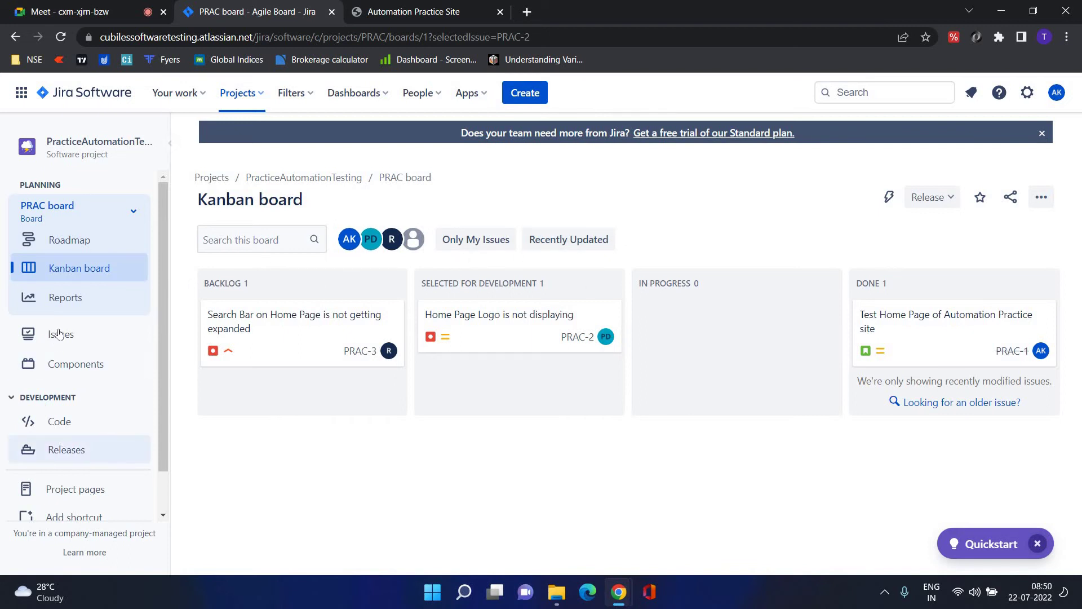
# - Open the project's reports overview and examine the Agile, DevOps, Issue analysis, Forecast & management and Other report types
pyautogui.click(61, 299)
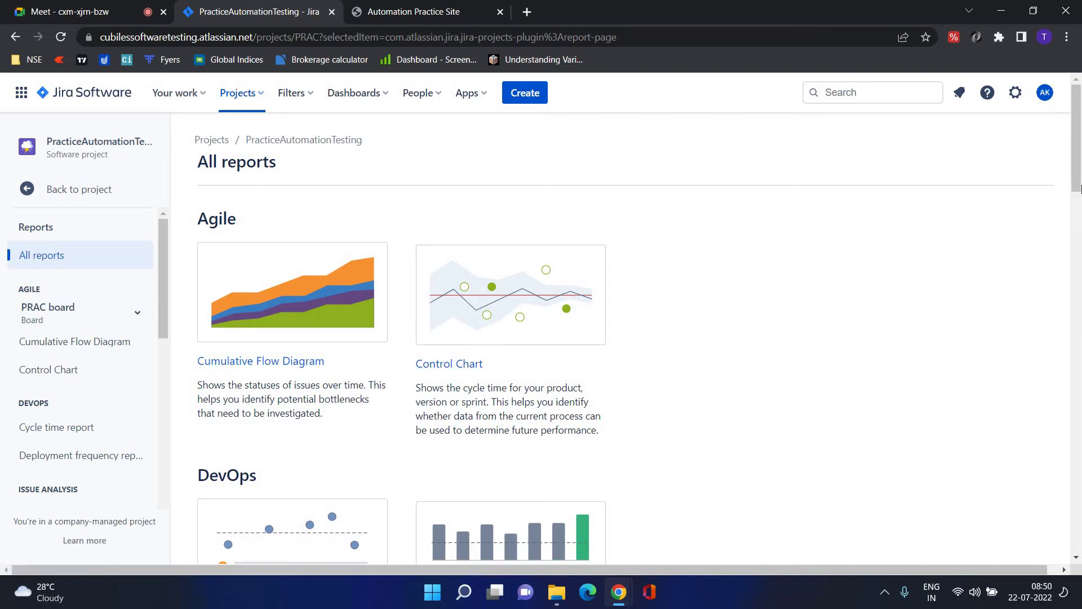
pyautogui.scroll(-2, 351, 251)
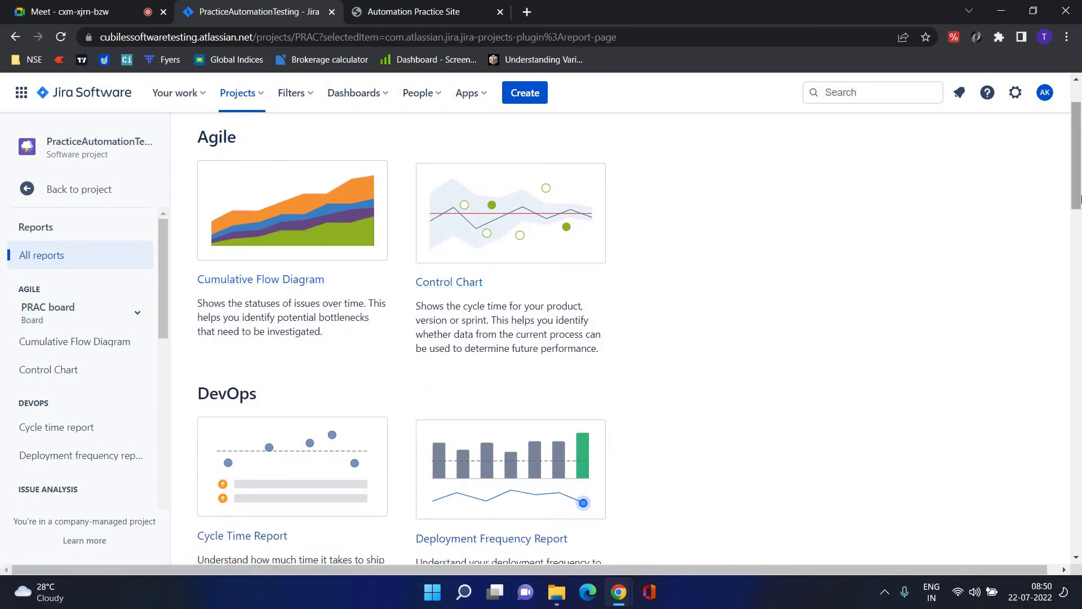
pyautogui.scroll(-7, 1079, 198)
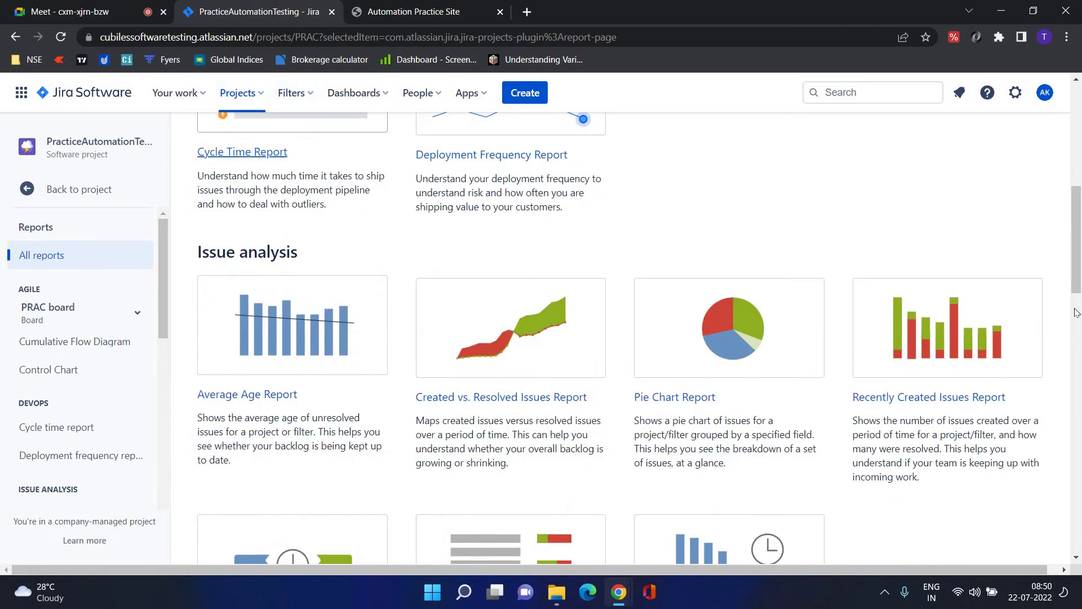
pyautogui.scroll(1, 481, 159)
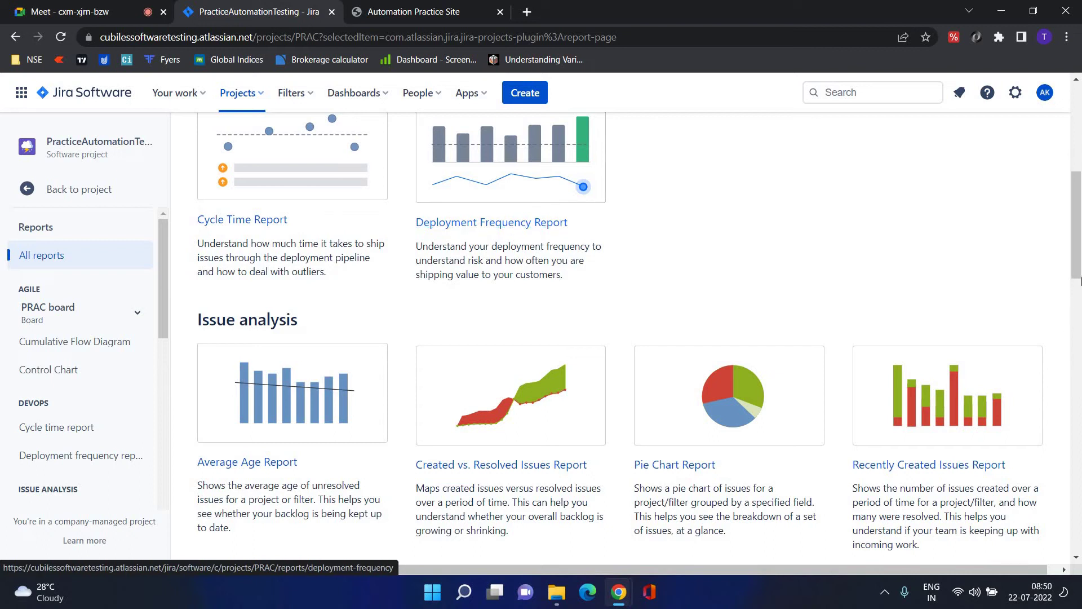
pyautogui.scroll(-2, 667, 331)
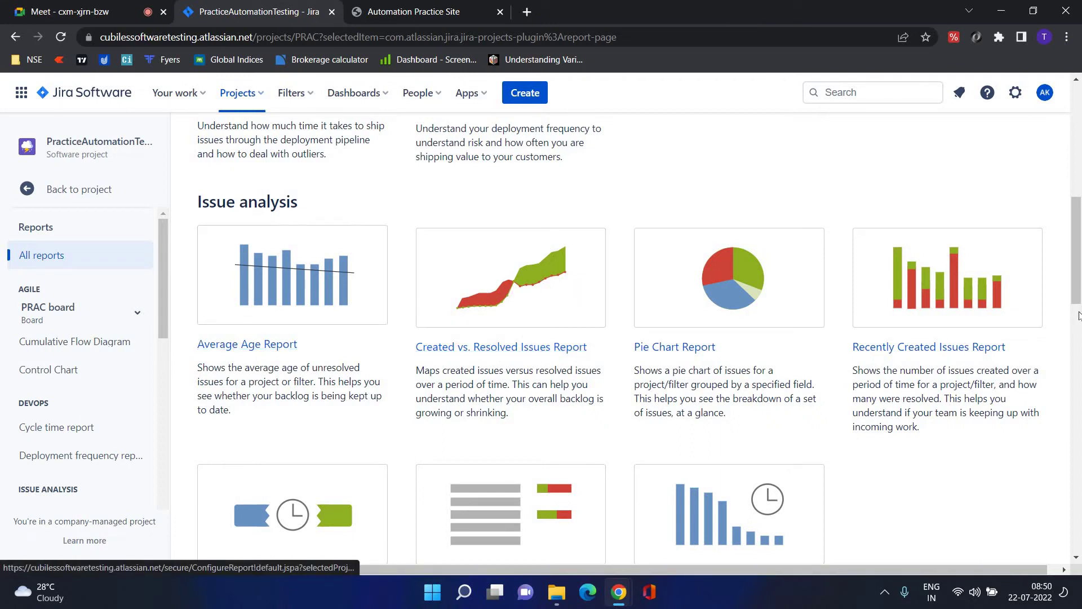
pyautogui.moveTo(1078, 316); pyautogui.dragTo(1081, 413)
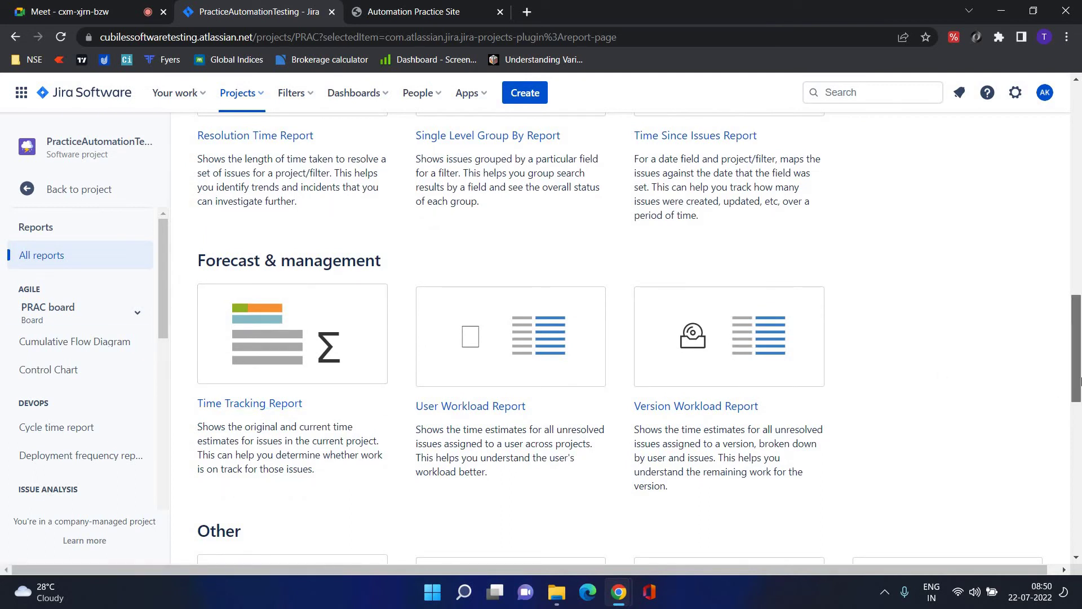
pyautogui.scroll(-6, 1081, 382)
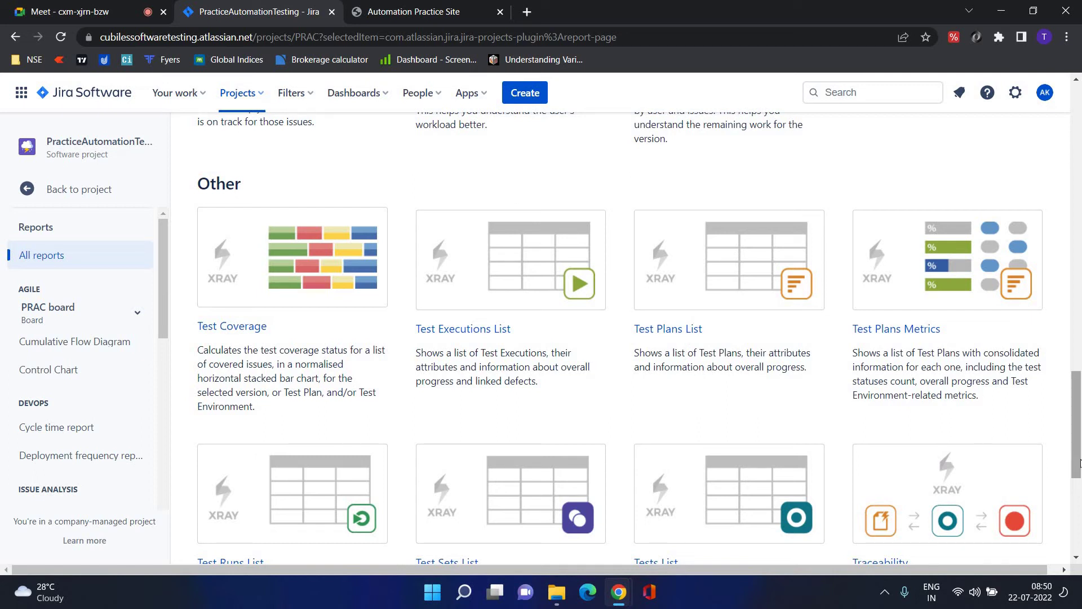
pyautogui.moveTo(1081, 447); pyautogui.dragTo(1080, 494)
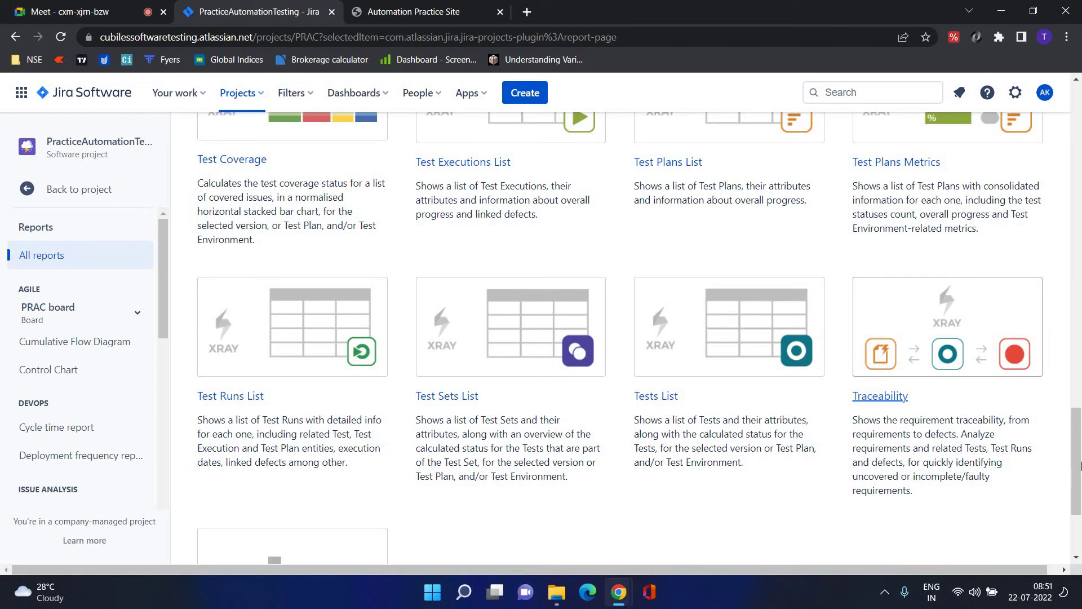
pyautogui.scroll(-3, 1080, 455)
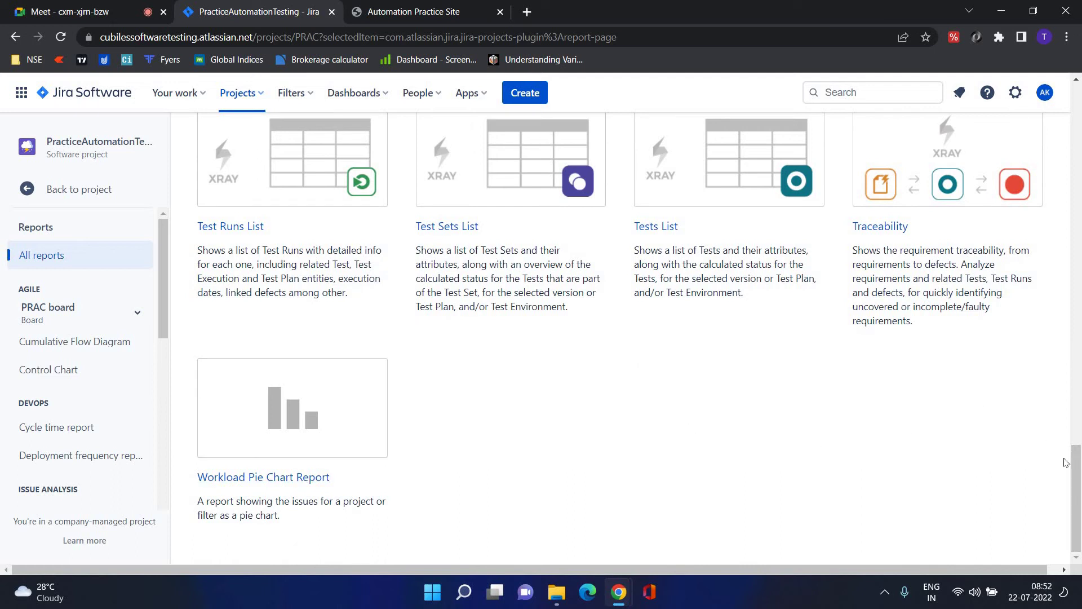
pyautogui.moveTo(1077, 467); pyautogui.dragTo(1064, 435)
pyautogui.scroll(4, 1065, 434)
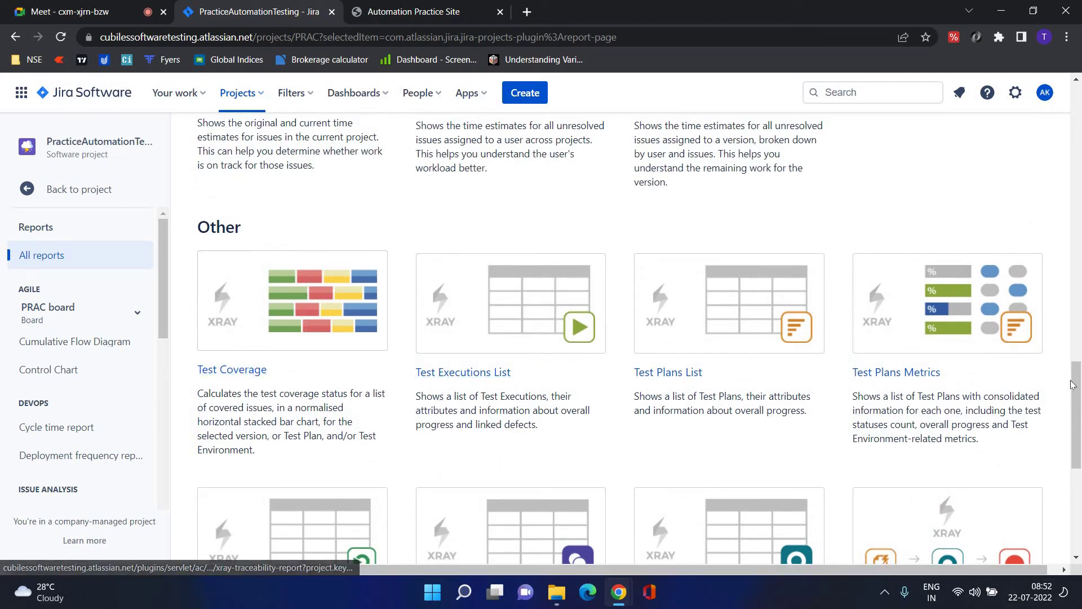
pyautogui.scroll(-1, 520, 358)
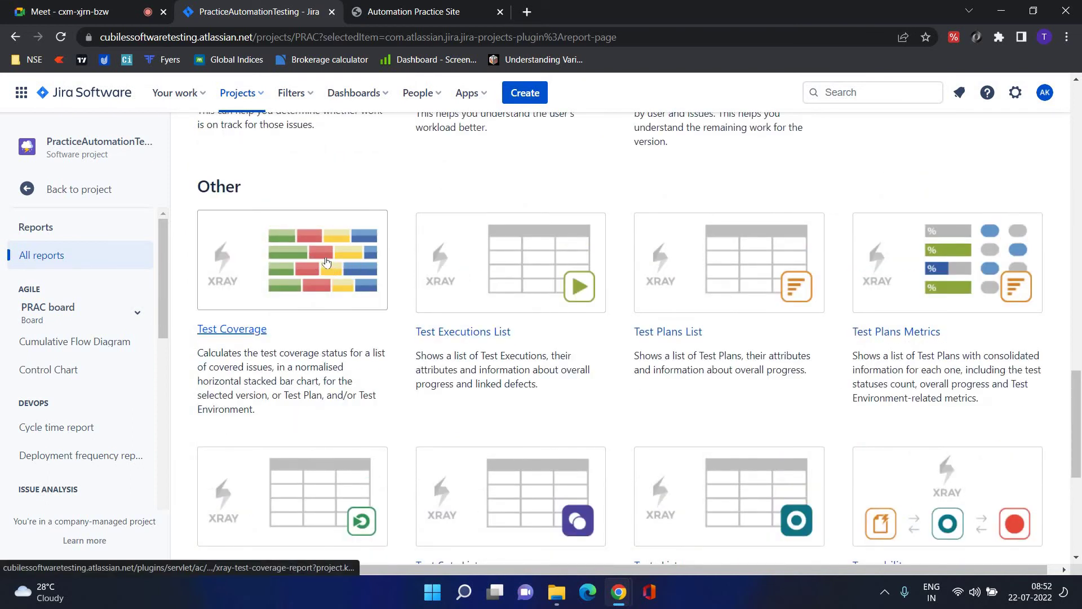
# - Open the Test Coverage report and inspect its Analysis & Scope settings, including the test environment choices
pyautogui.click(329, 268)
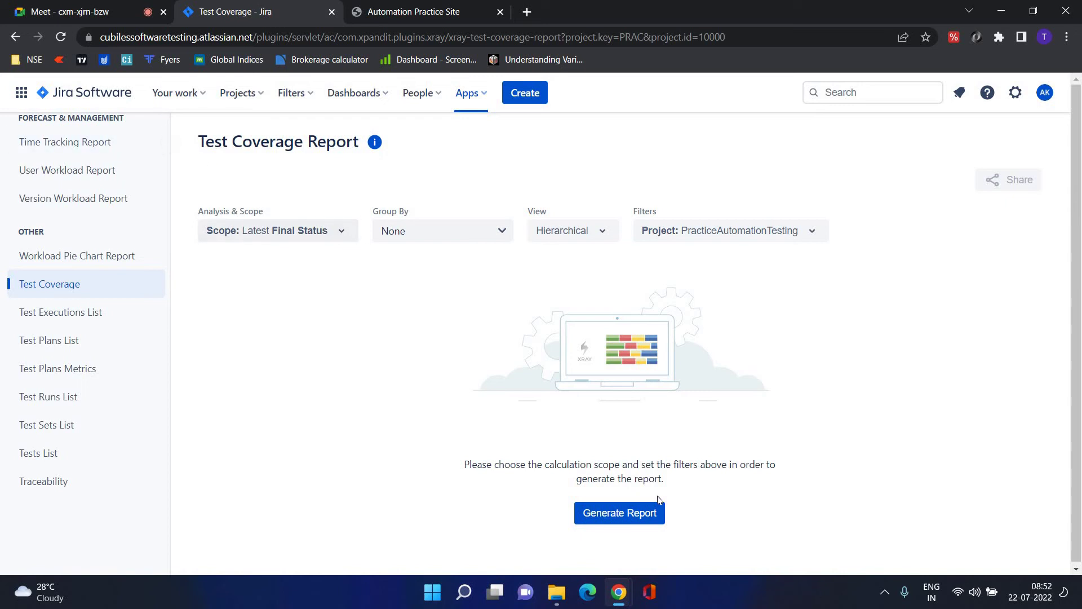
pyautogui.click(344, 231)
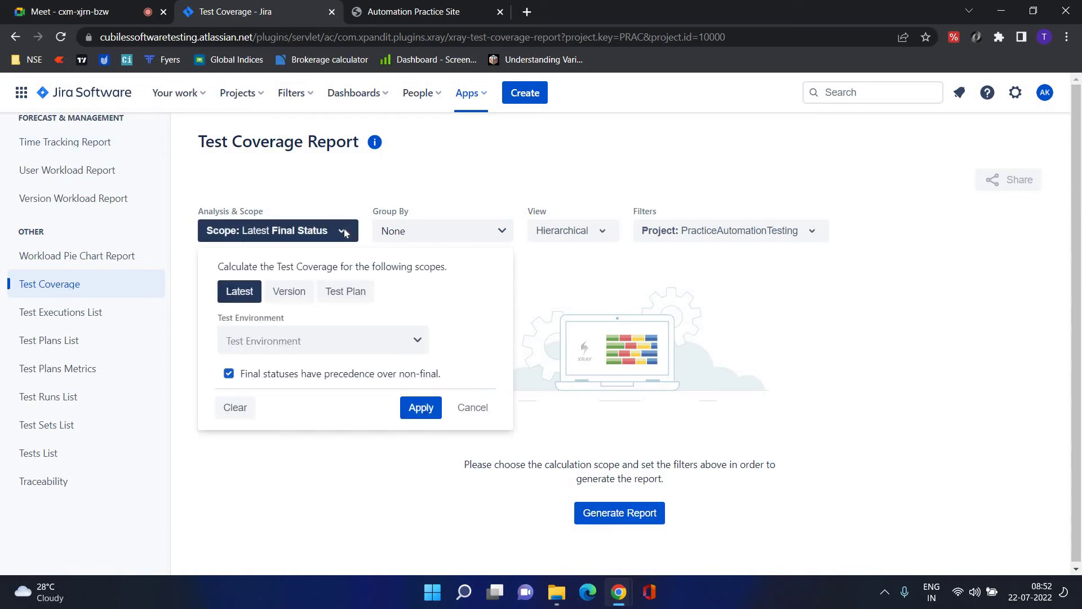
pyautogui.click(410, 347)
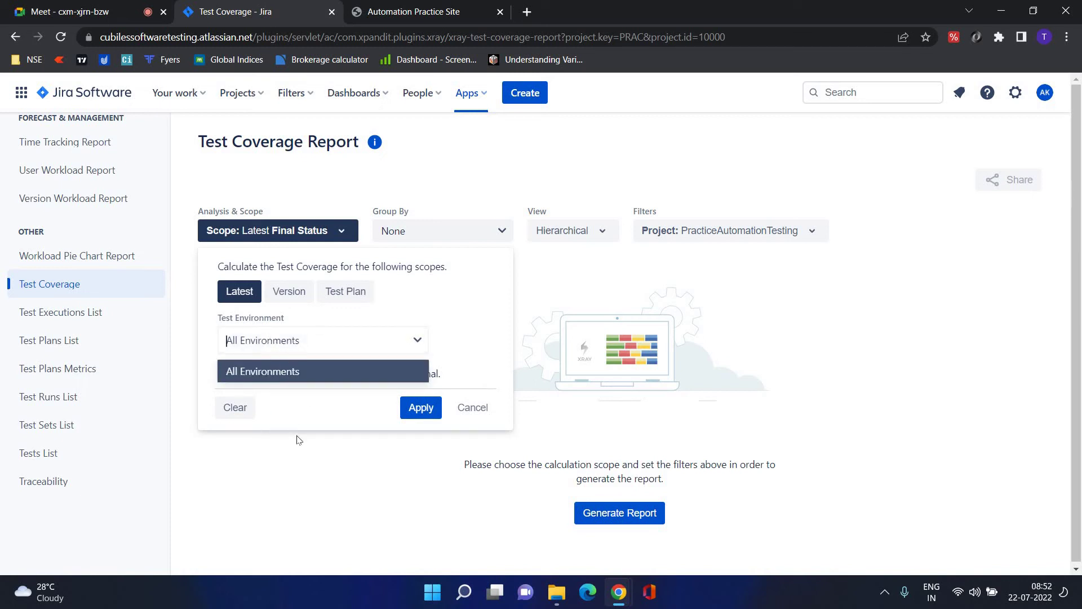
pyautogui.click(270, 236)
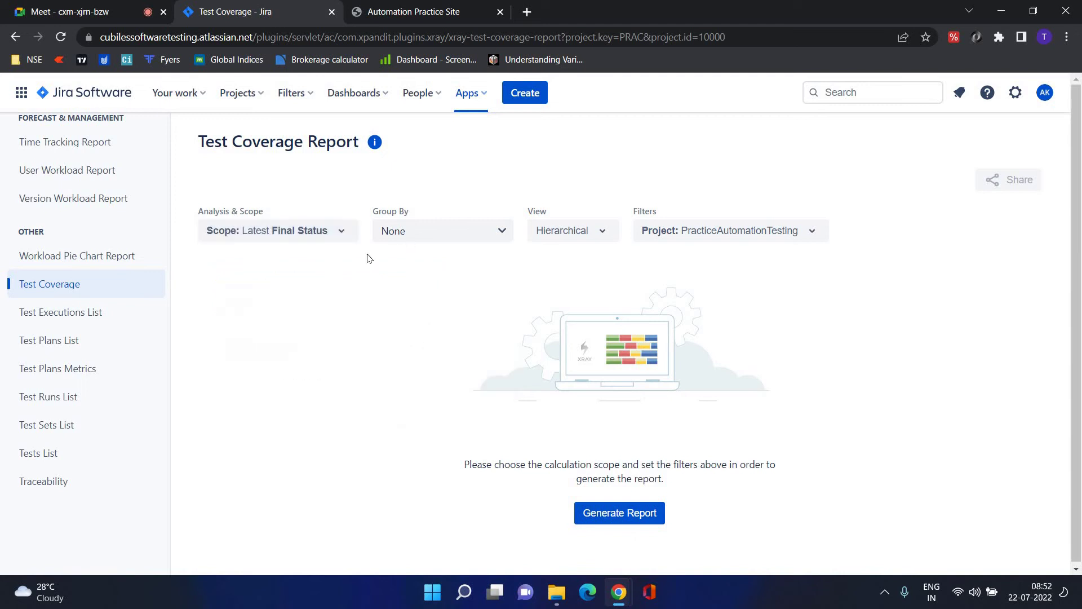
pyautogui.click(341, 232)
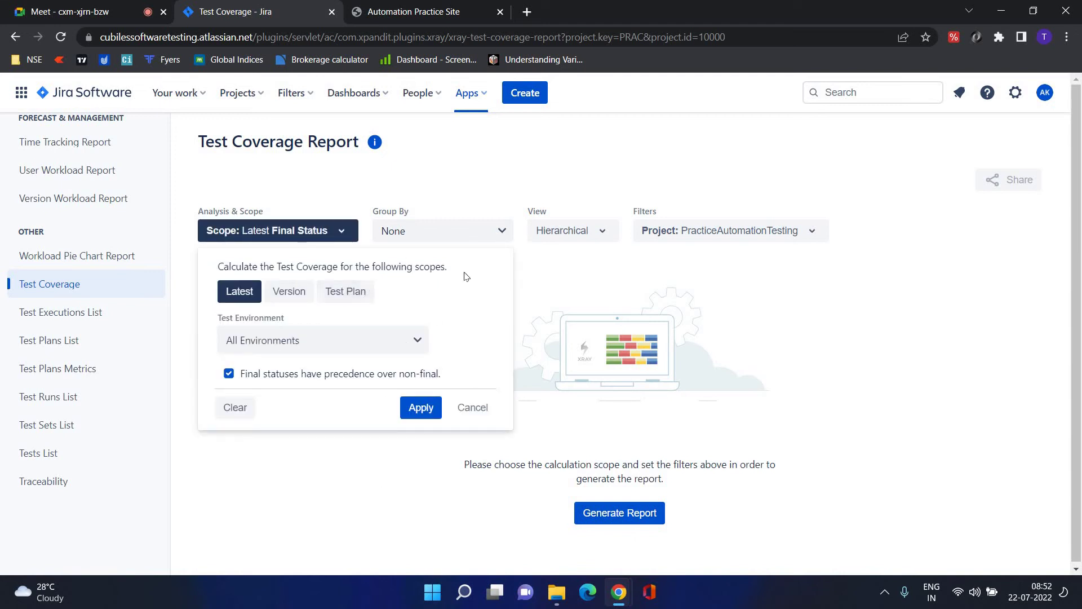
# - Inspect the Test Coverage report's Group By choices, View modes and project filter fields without changing them
pyautogui.click(479, 233)
pyautogui.click(477, 234)
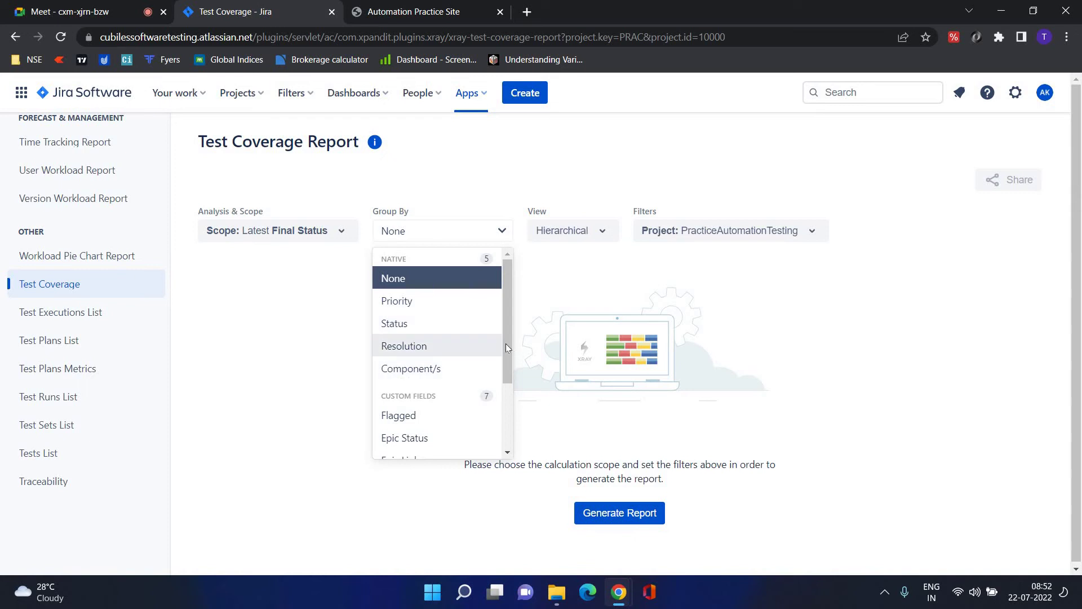
pyautogui.moveTo(506, 343); pyautogui.dragTo(512, 441)
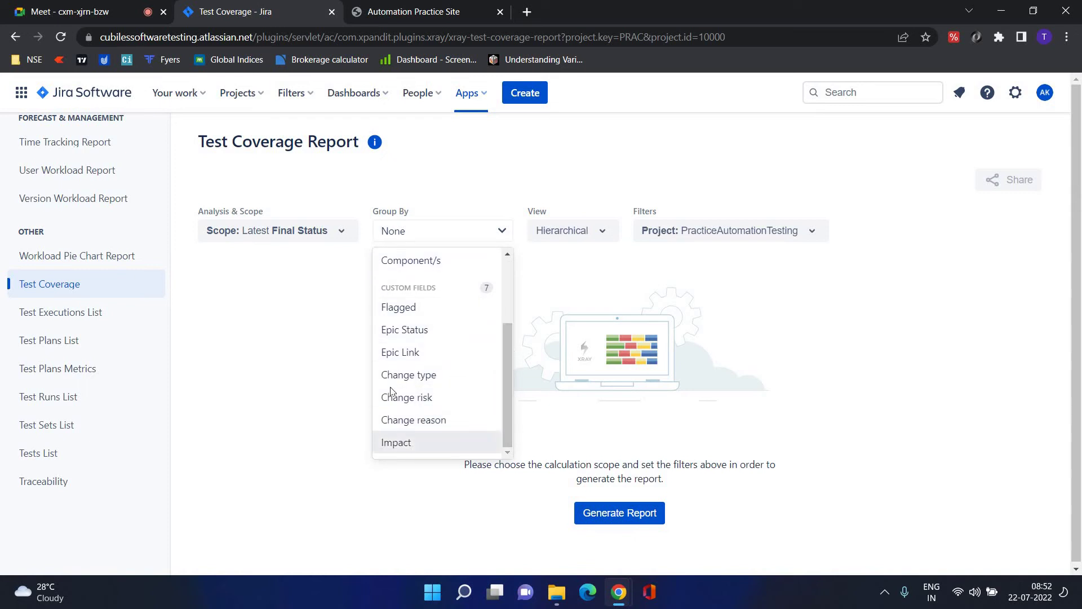
pyautogui.click(447, 241)
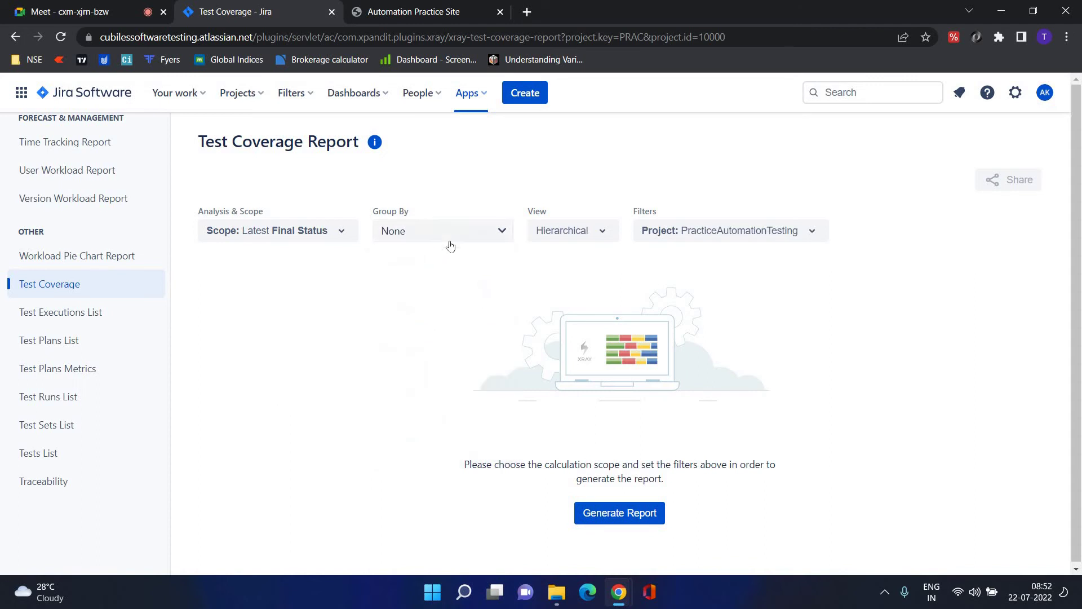
pyautogui.click(562, 233)
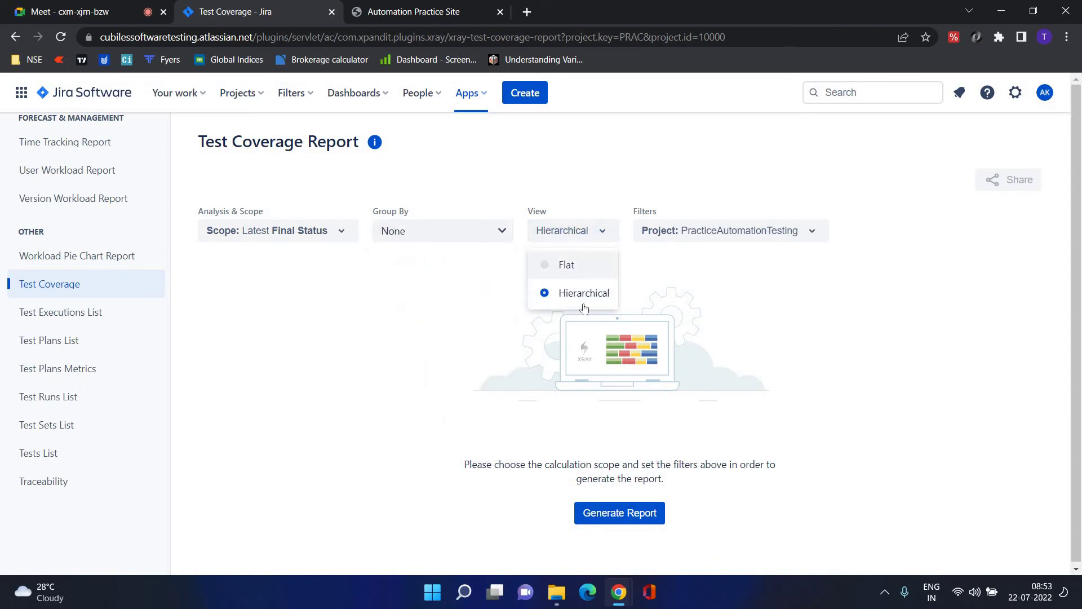
pyautogui.click(743, 225)
pyautogui.click(746, 228)
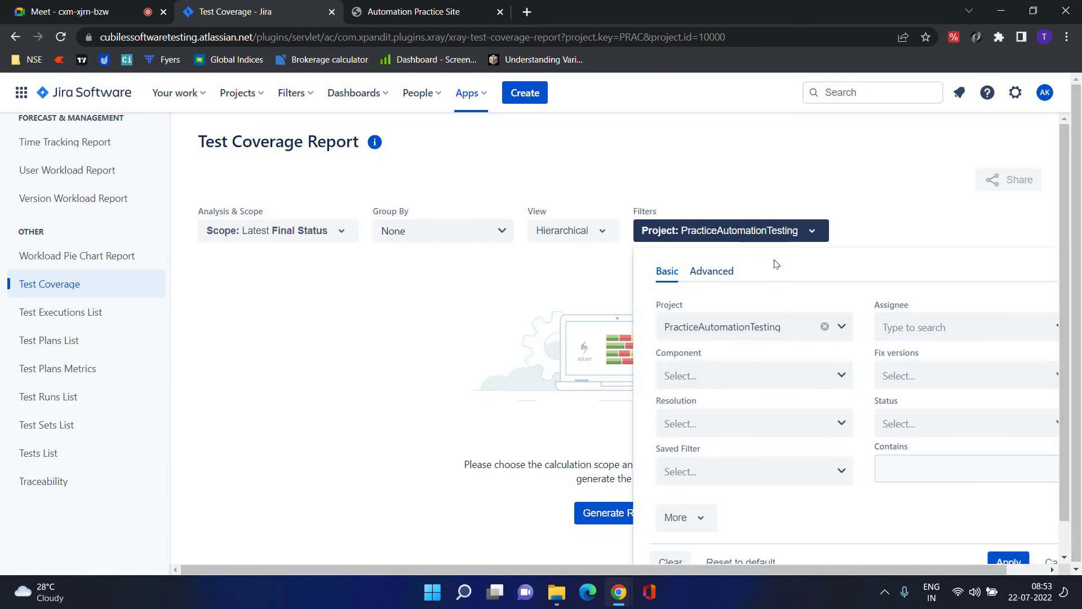
# - Generate the Test Coverage report and the Traceability report for the PracticeAutomationTesting project, keeping the Latest Final Status scope
pyautogui.click(630, 518)
pyautogui.click(633, 520)
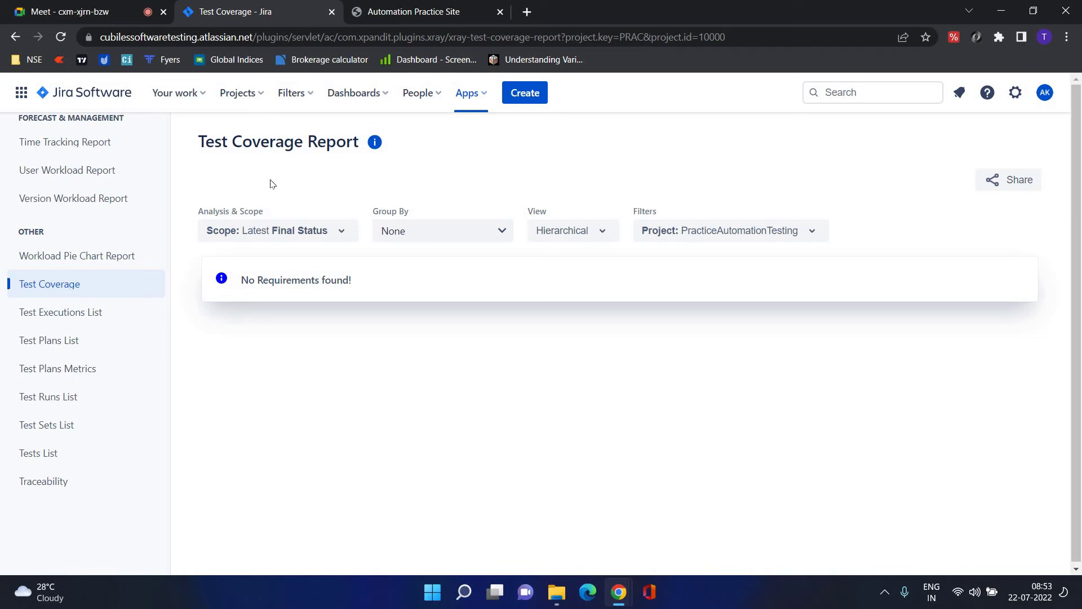
pyautogui.click(46, 486)
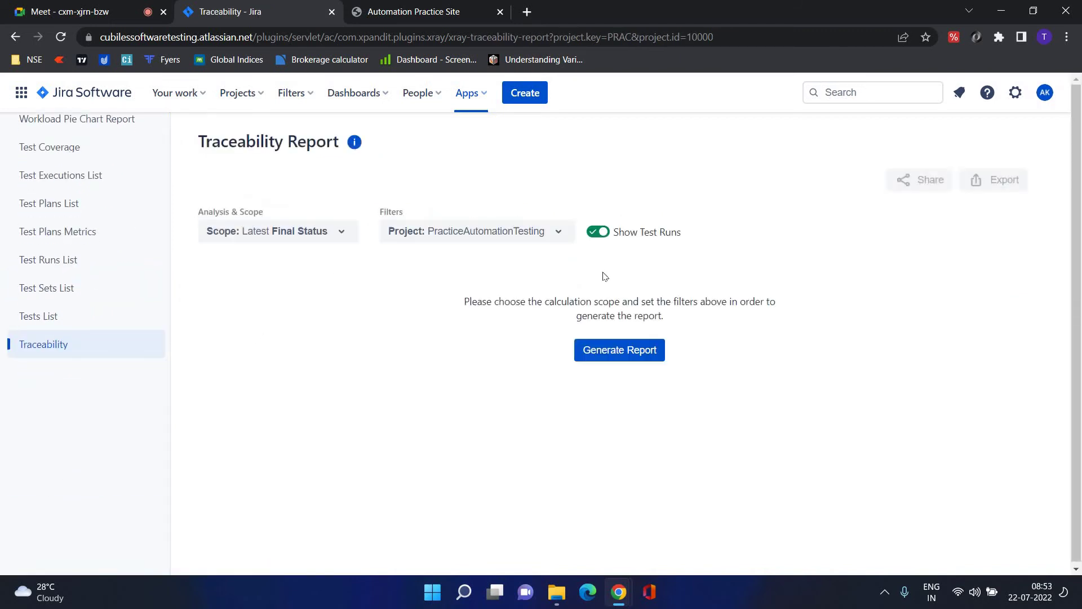
pyautogui.click(623, 513)
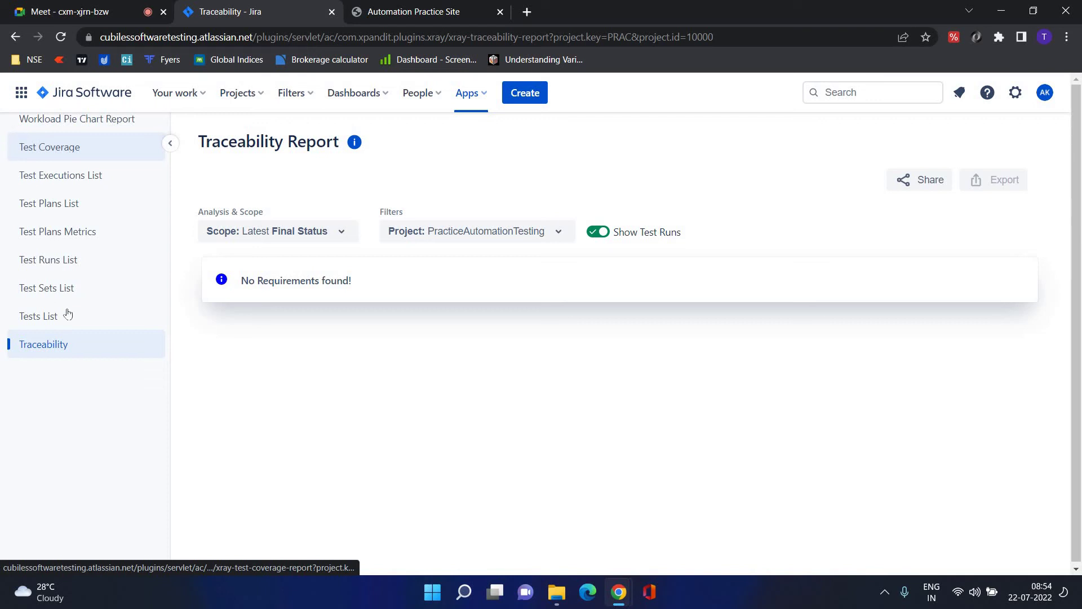
# - Leave the reports for the Your work home page and open the PracticeAutomationTesting project's Kanban board
pyautogui.click(169, 144)
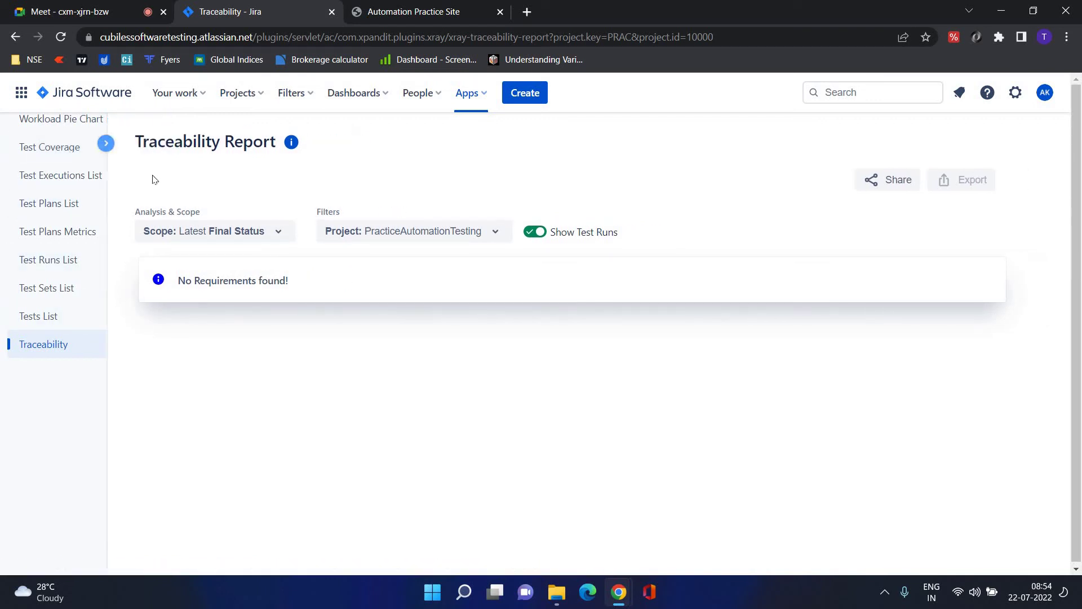
pyautogui.moveTo(83, 203)
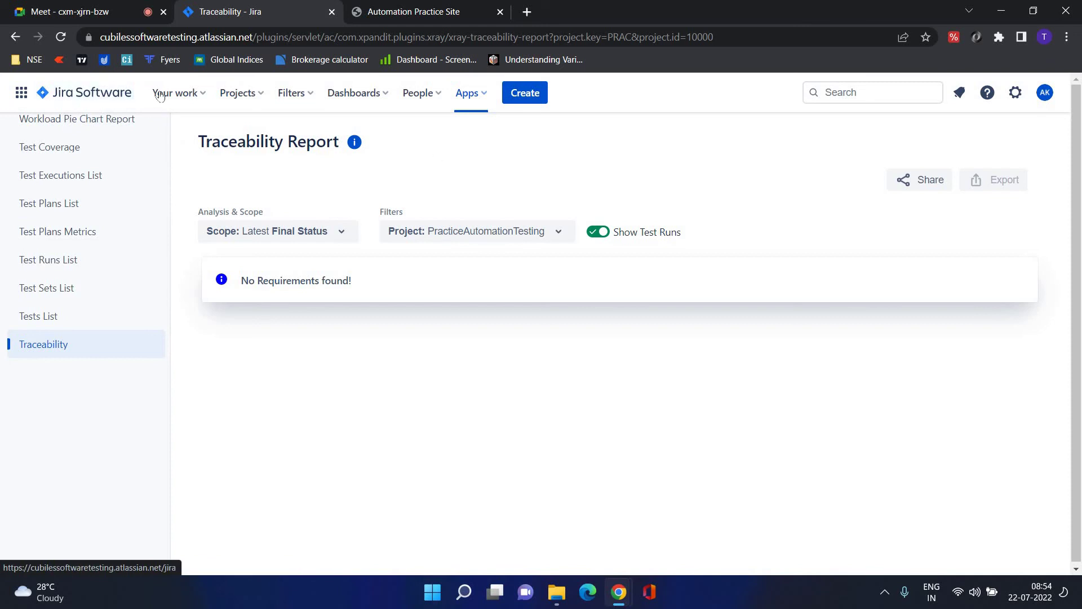
pyautogui.click(93, 91)
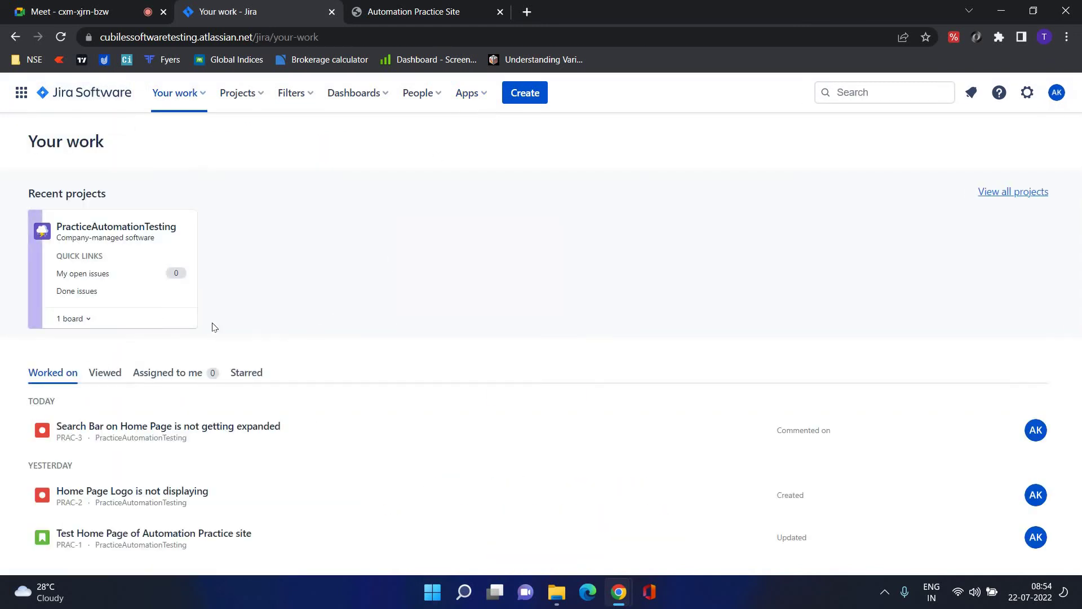
pyautogui.click(95, 228)
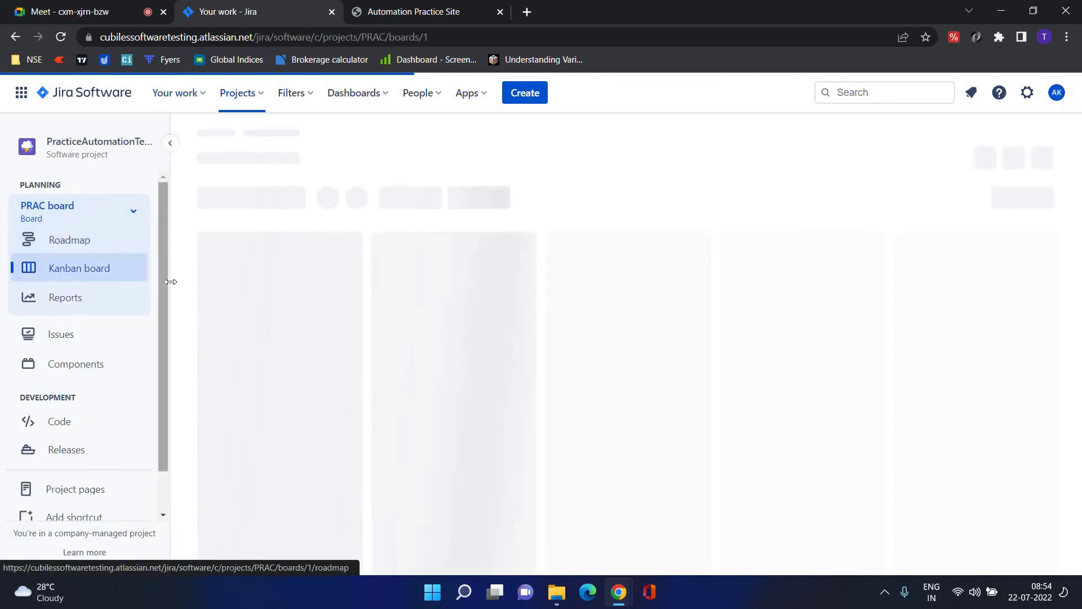
pyautogui.scroll(-1, 159, 296)
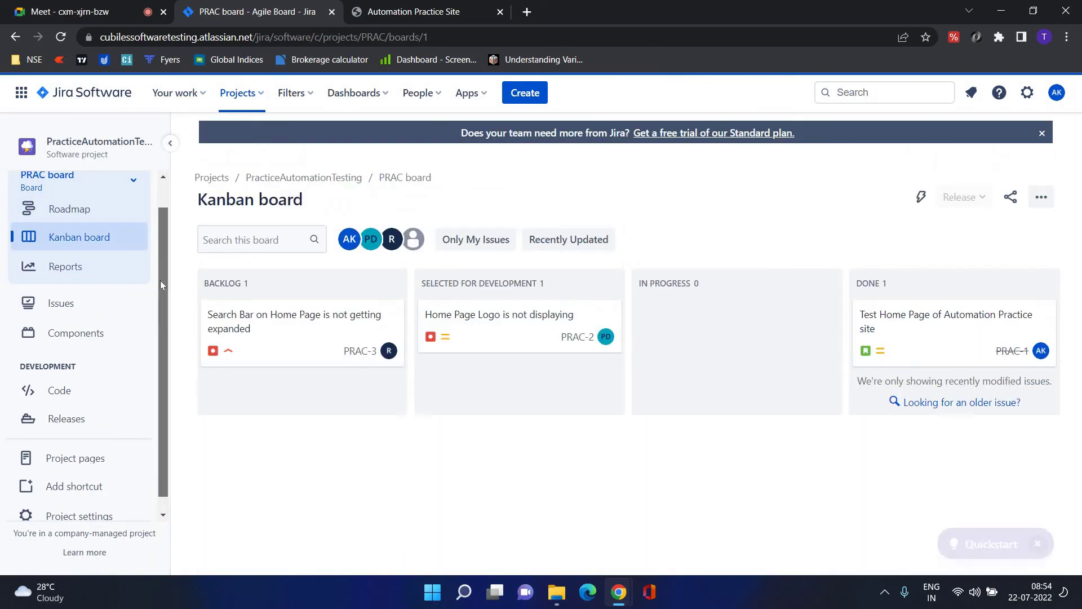
pyautogui.scroll(-1, 166, 303)
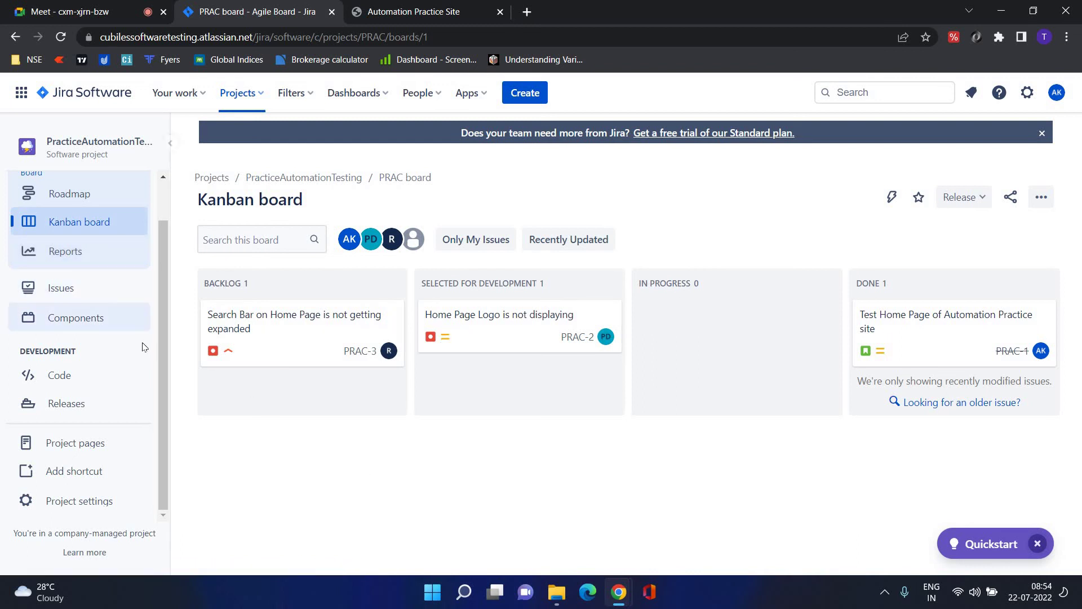
# - Look through the project's issue list with its filters, and view the project's Components page
pyautogui.click(47, 285)
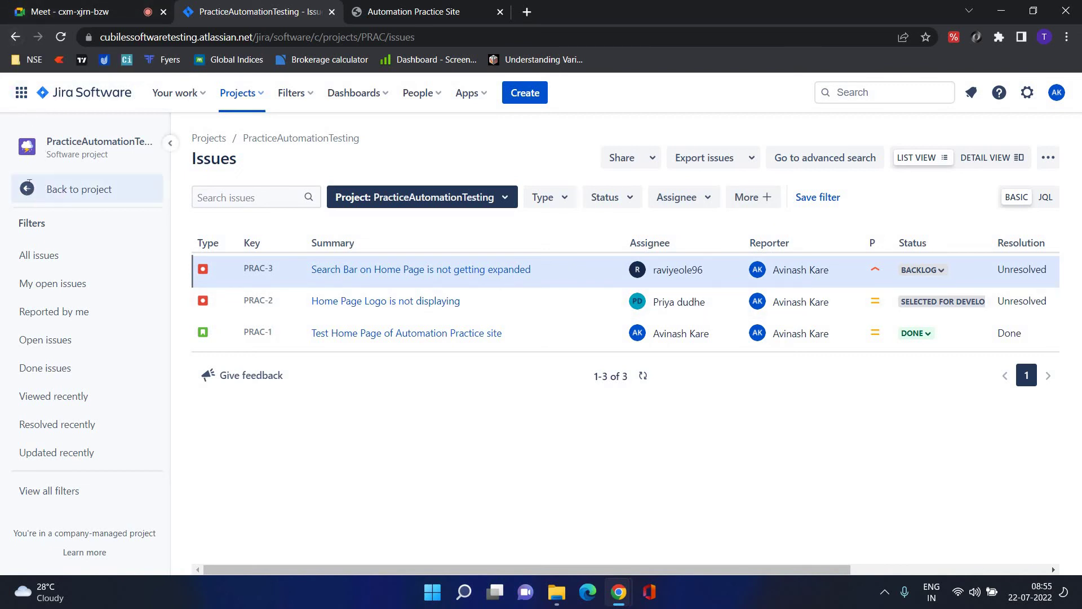
pyautogui.click(29, 190)
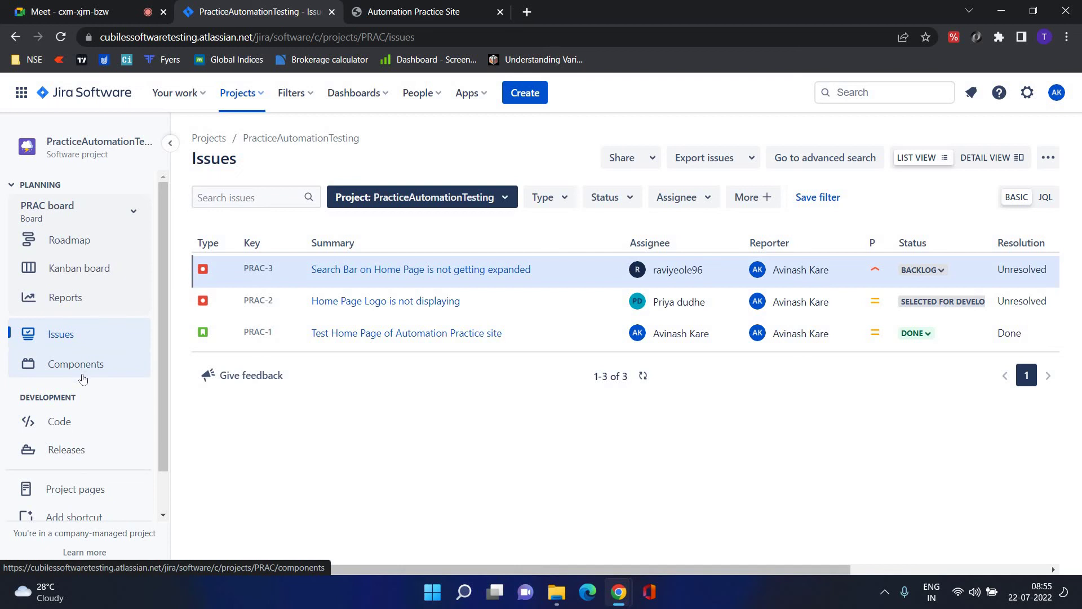
pyautogui.click(83, 376)
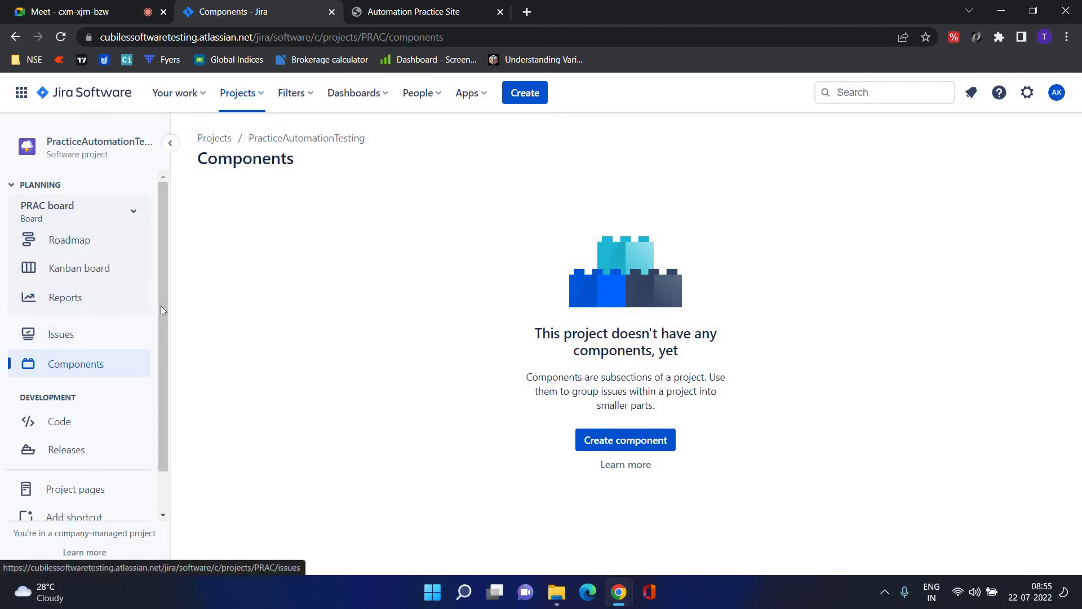
# - View the project's Code page with its source code management options, and the Releases page for versions
pyautogui.scroll(-1, 150, 357)
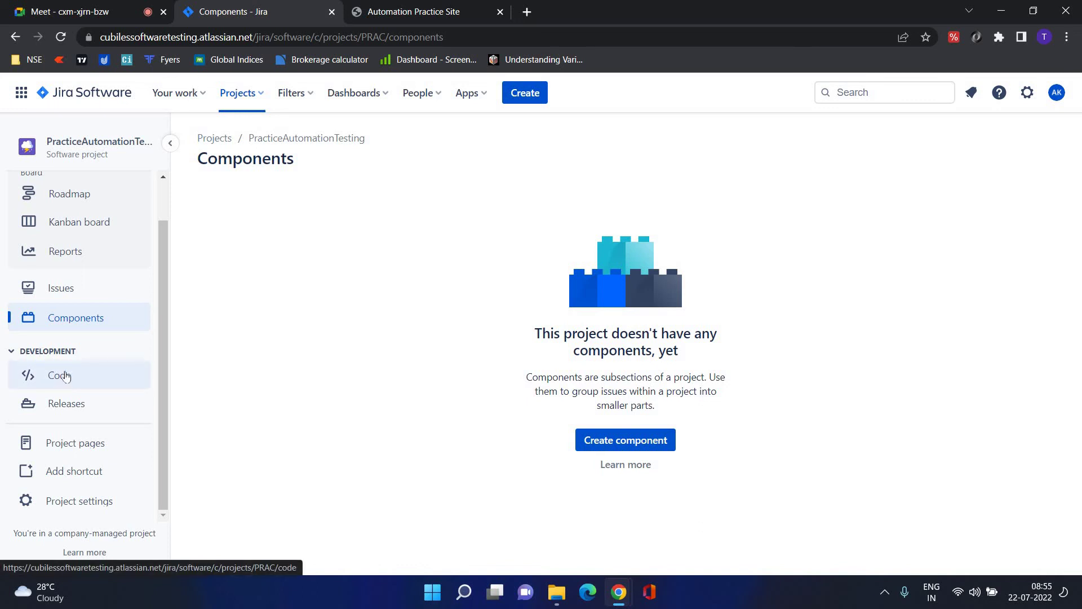
pyautogui.click(66, 376)
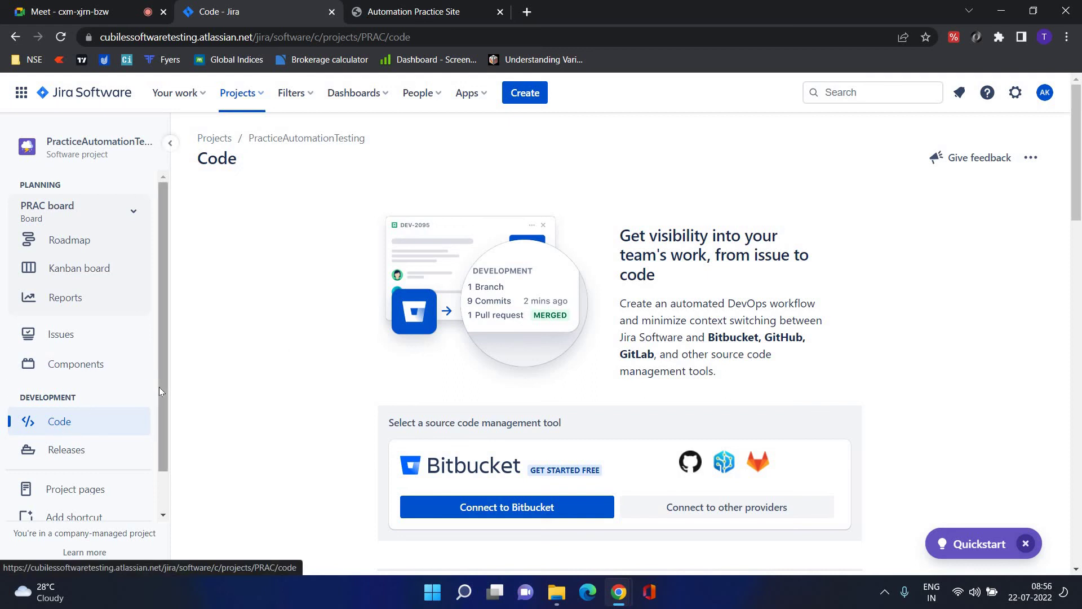
pyautogui.scroll(-1, 161, 414)
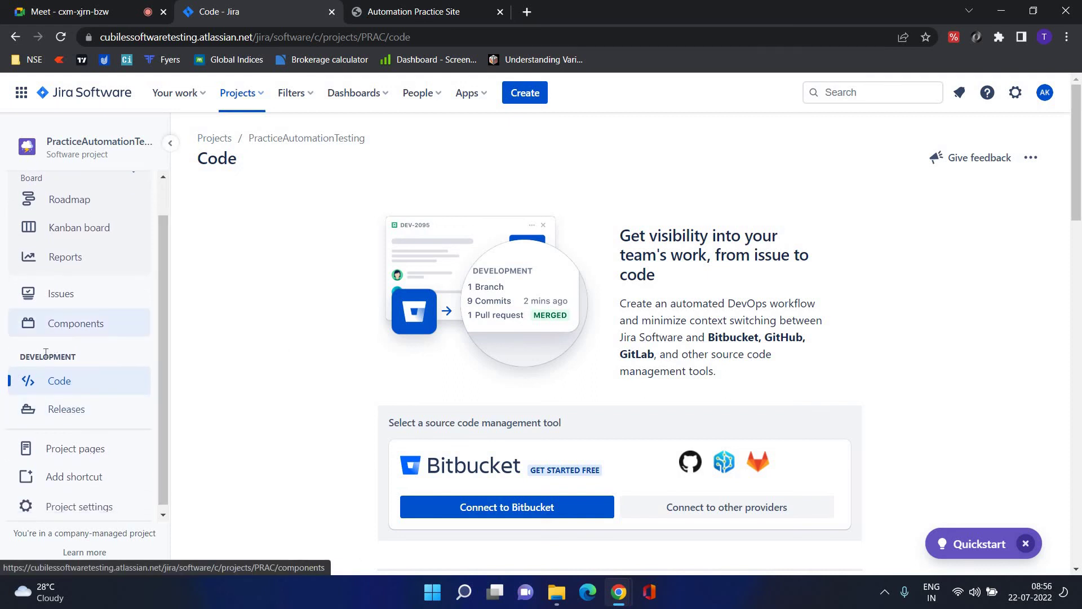
pyautogui.click(72, 421)
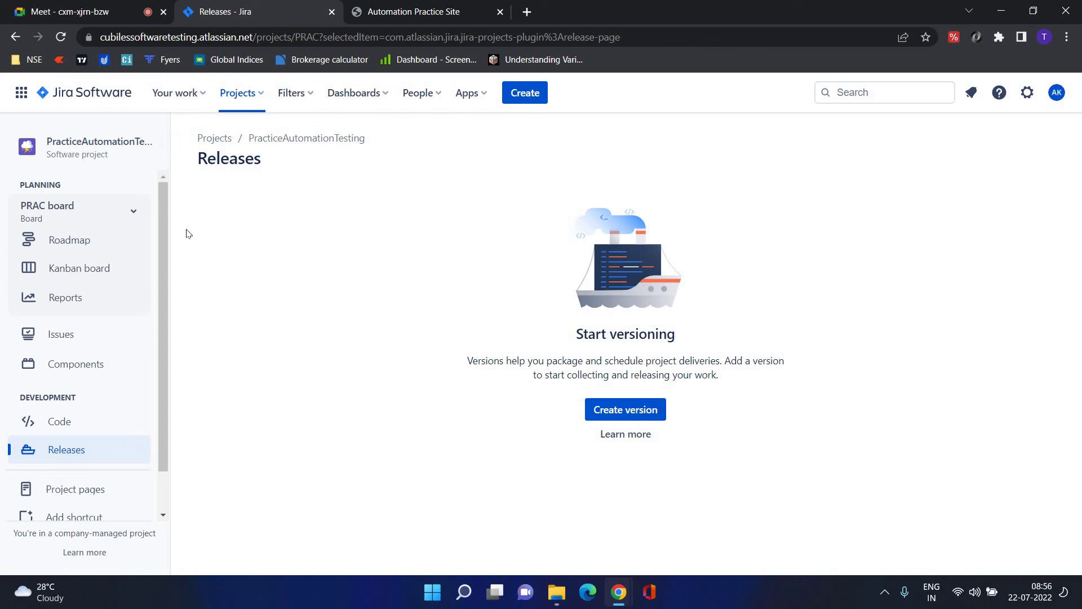
# - Open the project settings and review the Details form, from name, key and project type to project lead and default assignee
pyautogui.scroll(-2, 148, 321)
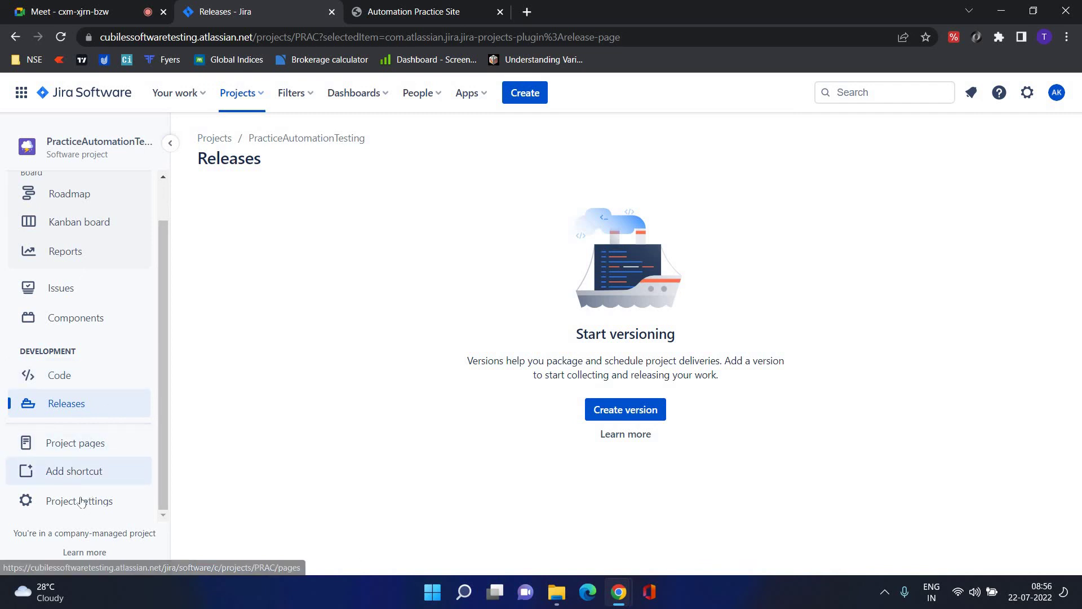
pyautogui.moveTo(90, 501)
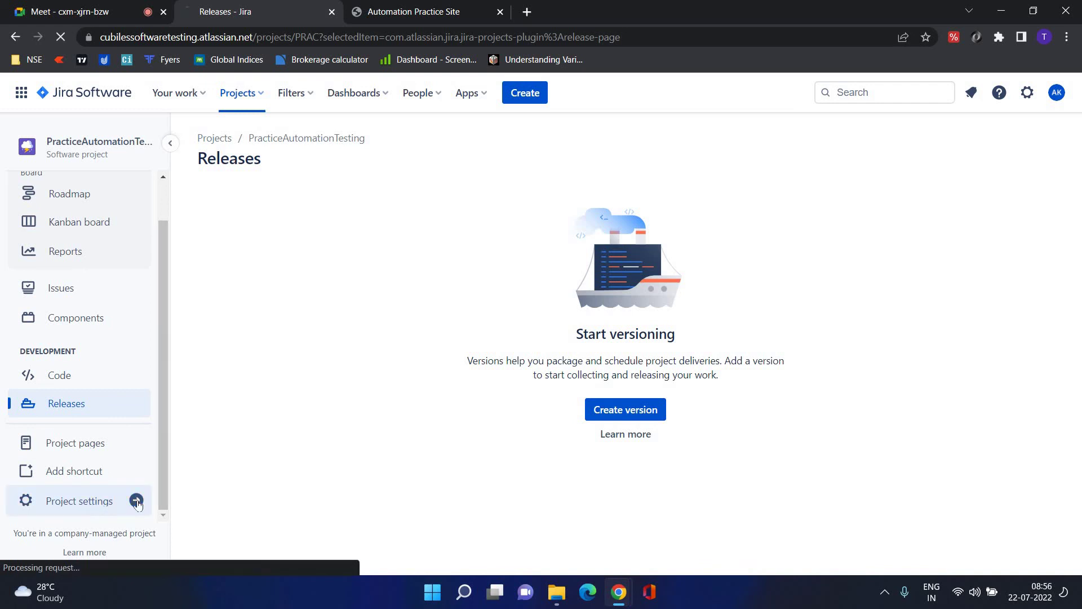
pyautogui.click(136, 502)
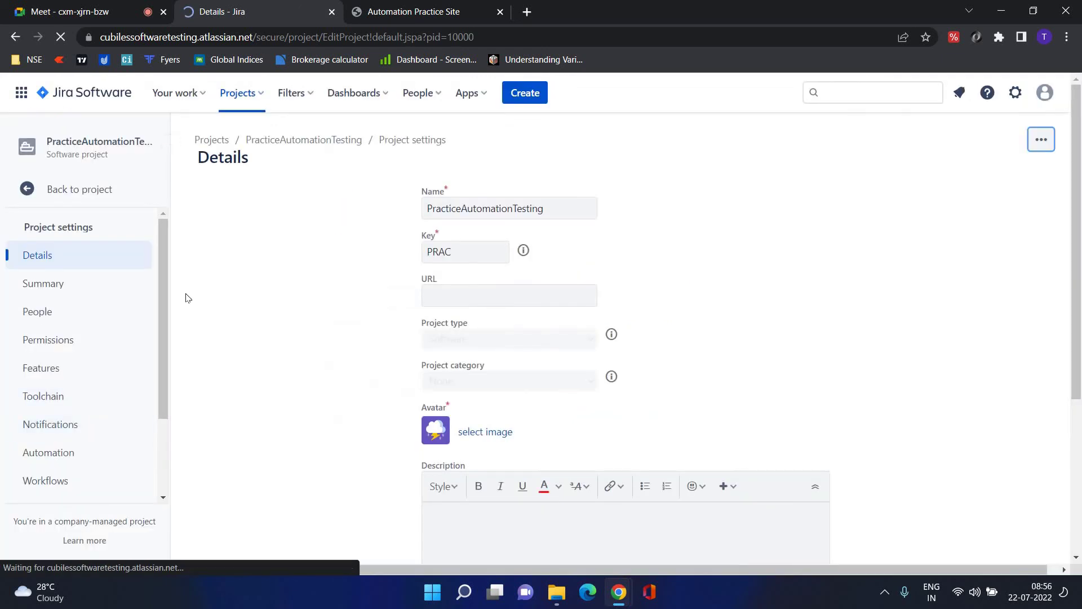
pyautogui.moveTo(164, 293); pyautogui.dragTo(163, 366)
pyautogui.scroll(2, 151, 279)
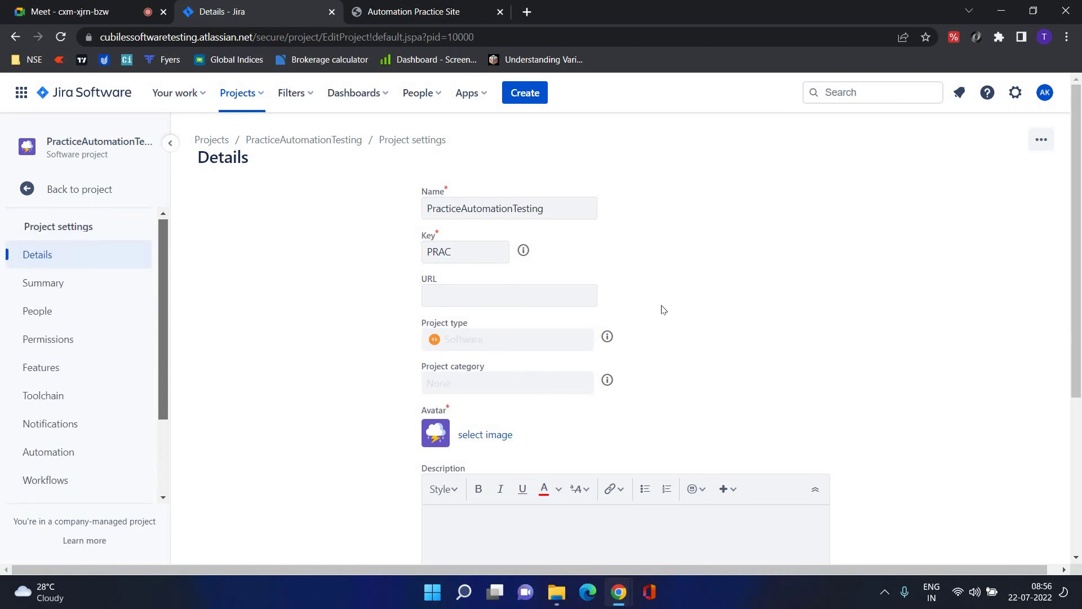
pyautogui.moveTo(1078, 318); pyautogui.dragTo(1078, 351)
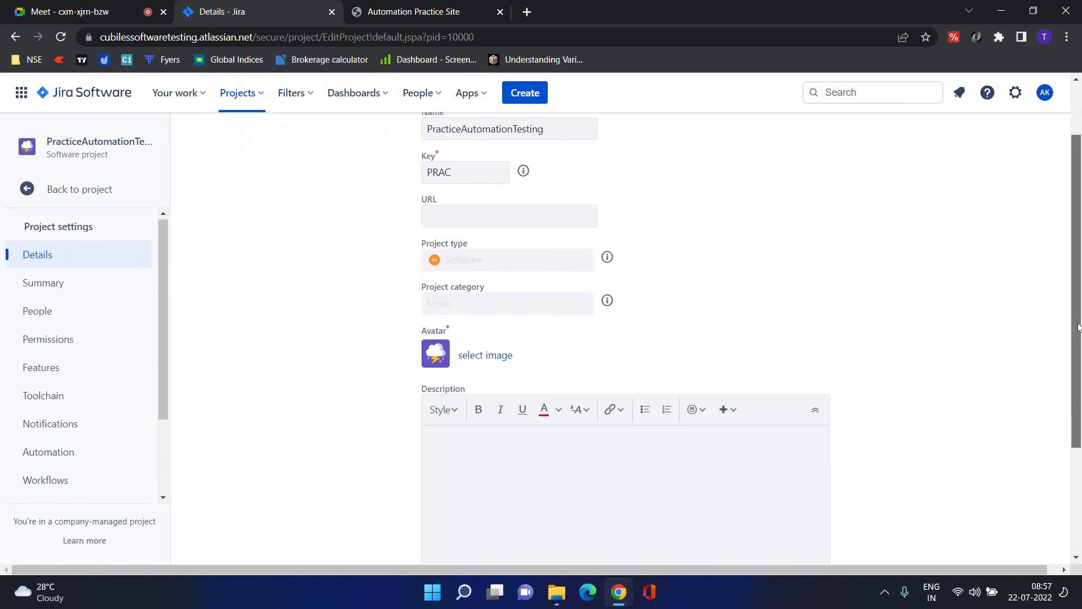
pyautogui.scroll(2, 1068, 269)
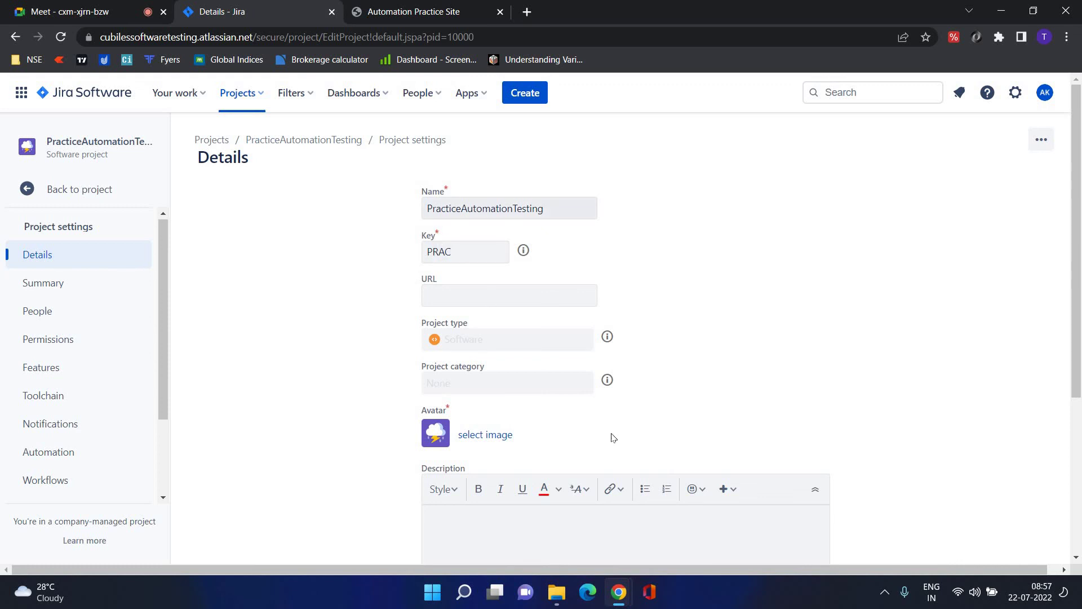
pyautogui.scroll(-2, 1041, 324)
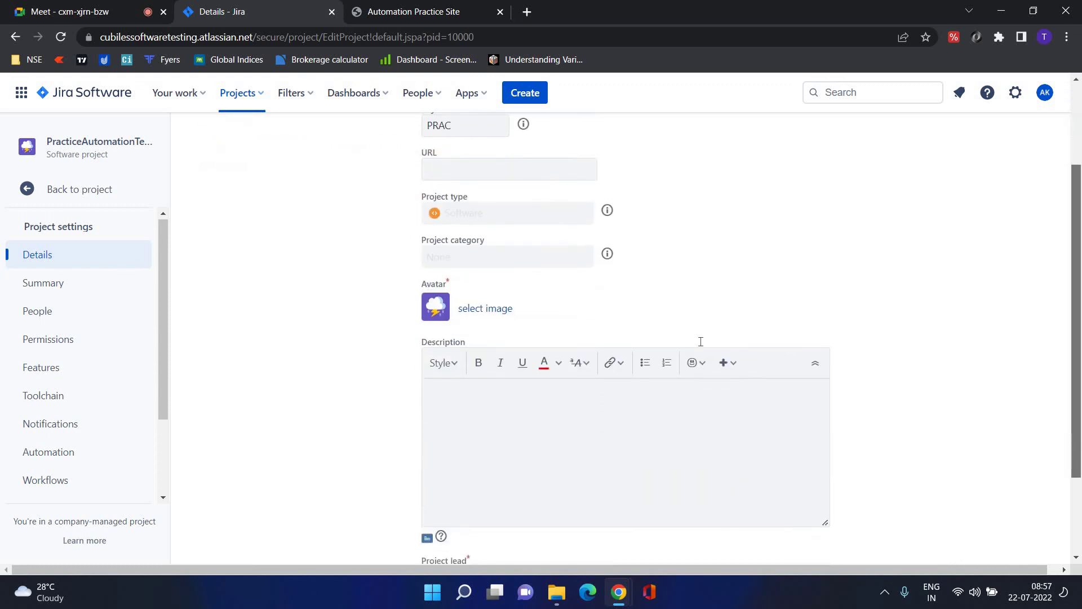
pyautogui.scroll(-2, 701, 342)
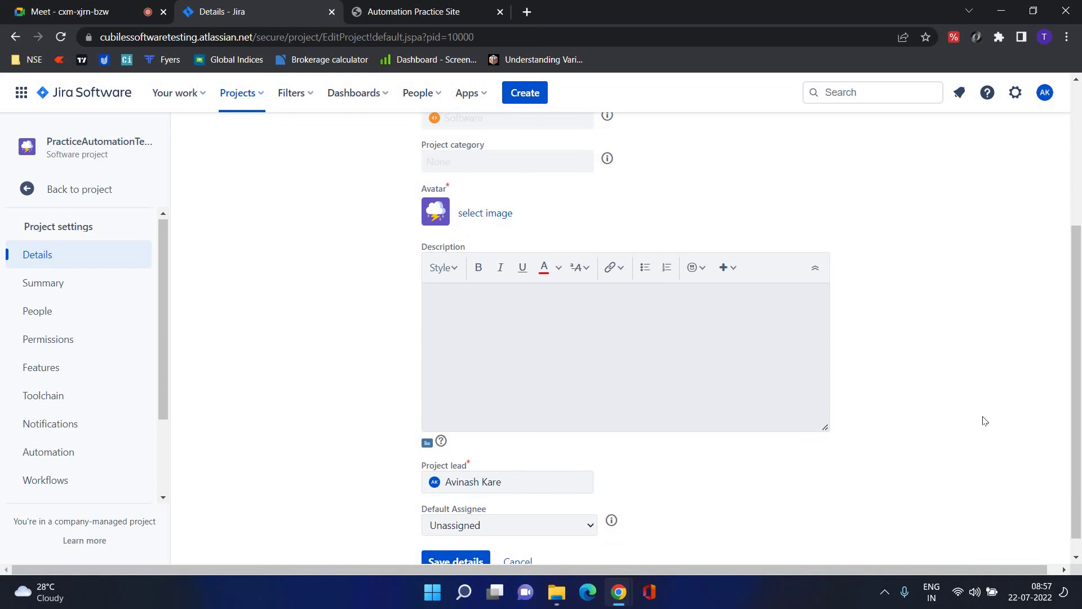
pyautogui.scroll(-1, 1080, 399)
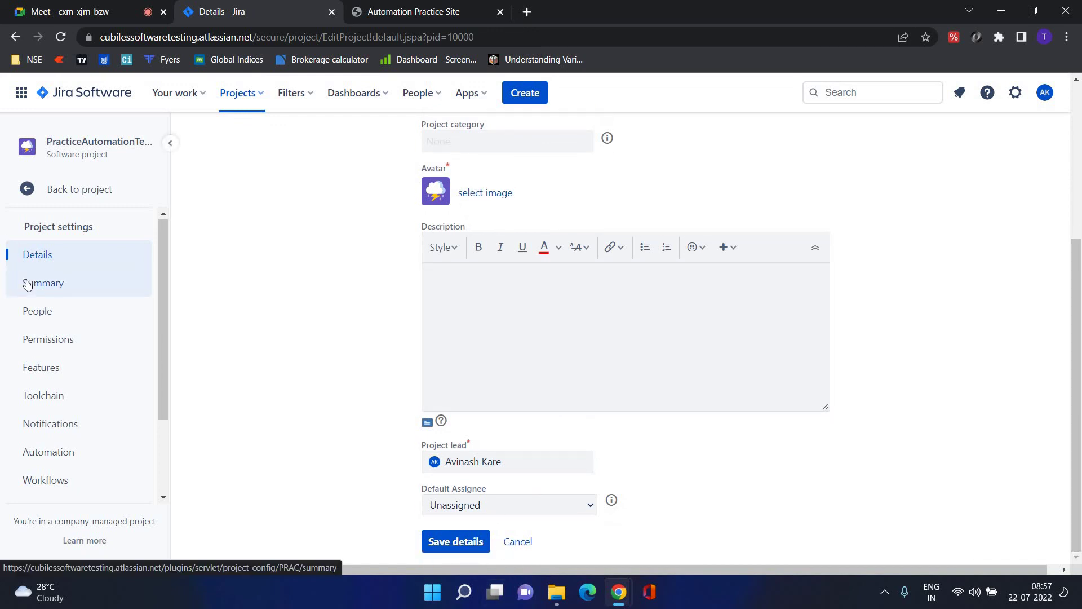
# - Open the project settings Summary, dismiss the features introduction and review its issue types, workflows, screens, fields, permissions and notifications
pyautogui.click(27, 284)
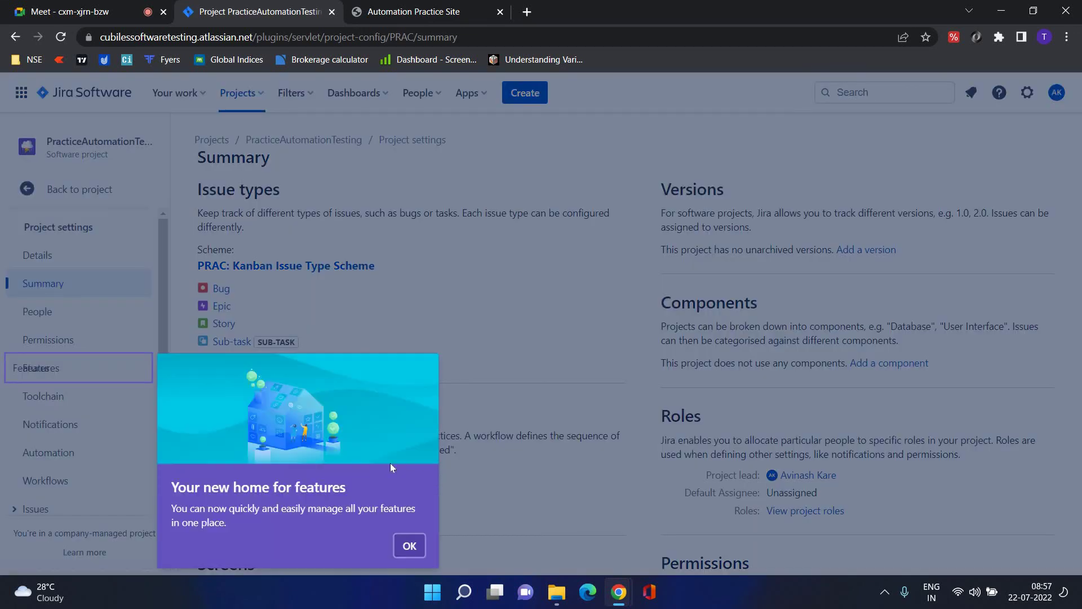
pyautogui.click(414, 556)
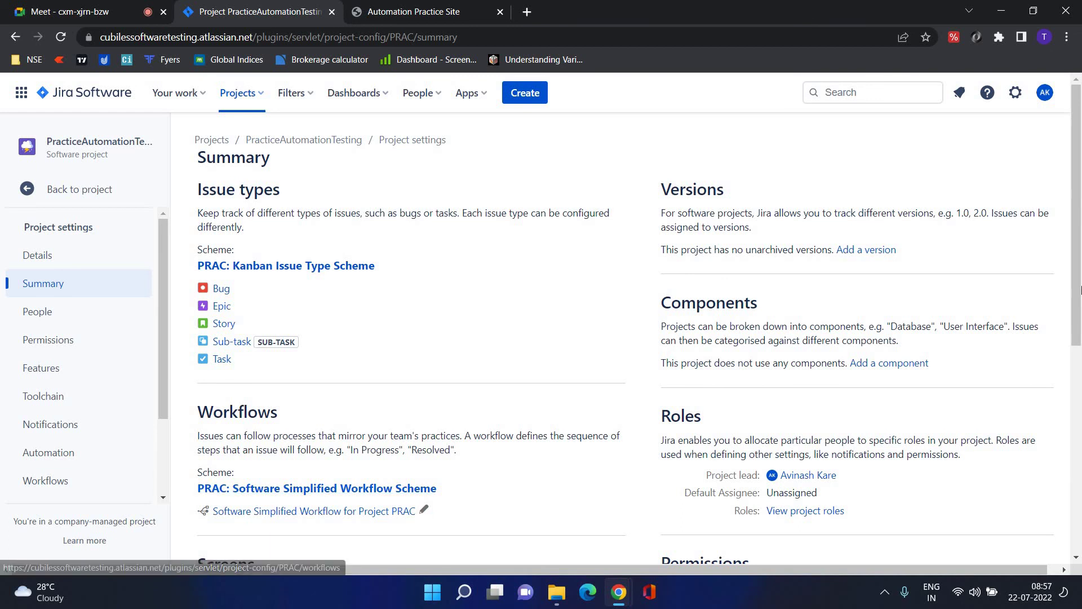
pyautogui.scroll(-2, 1081, 427)
pyautogui.scroll(-7, 1081, 428)
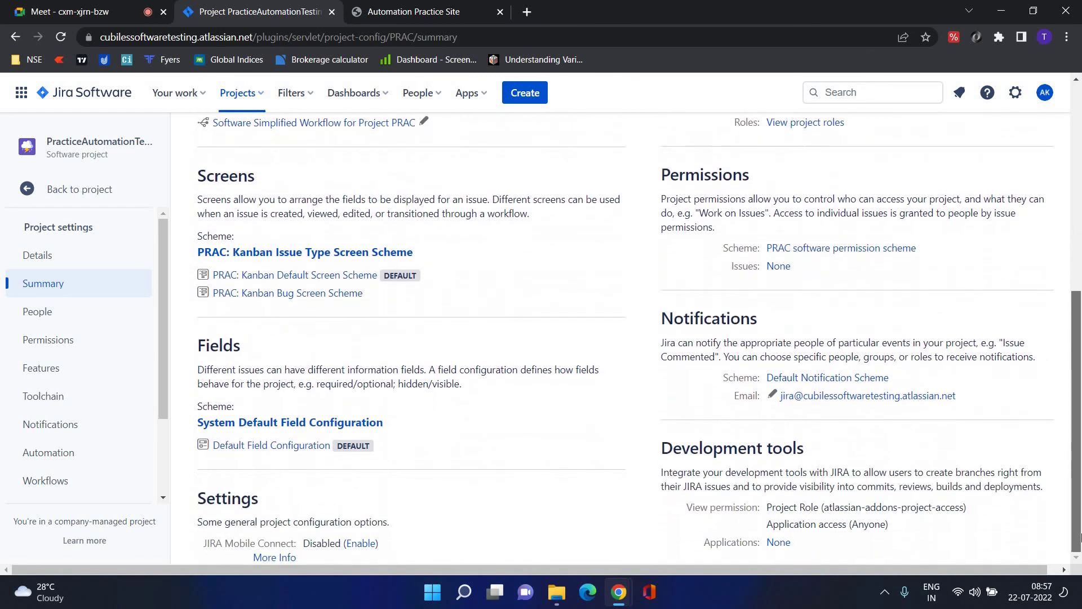
pyautogui.scroll(9, 1040, 322)
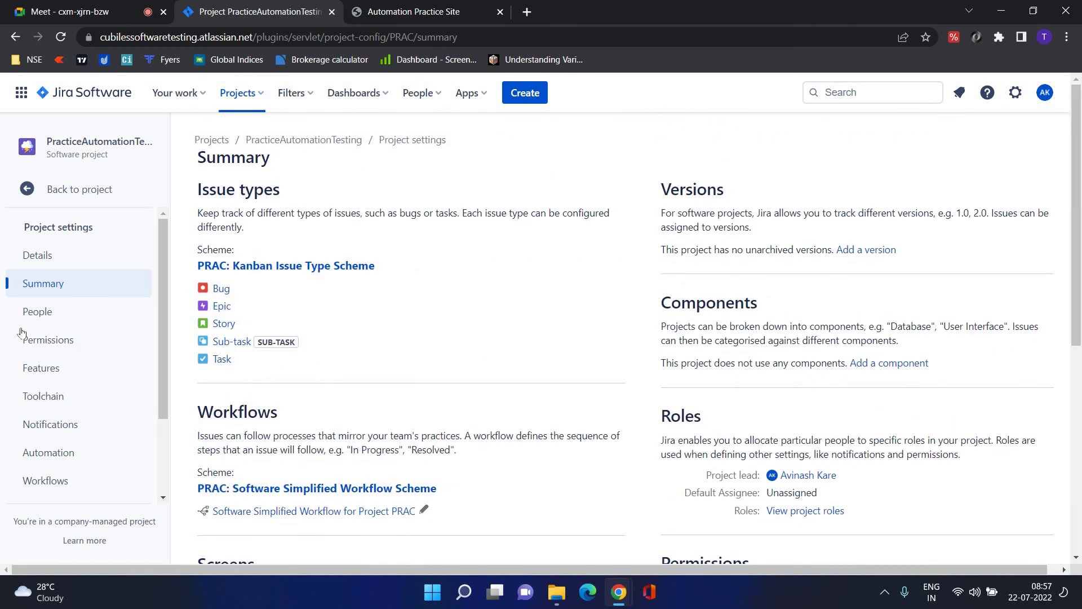
# - View the People and Permissions pages of the project settings and return to the project's Kanban board
pyautogui.click(24, 320)
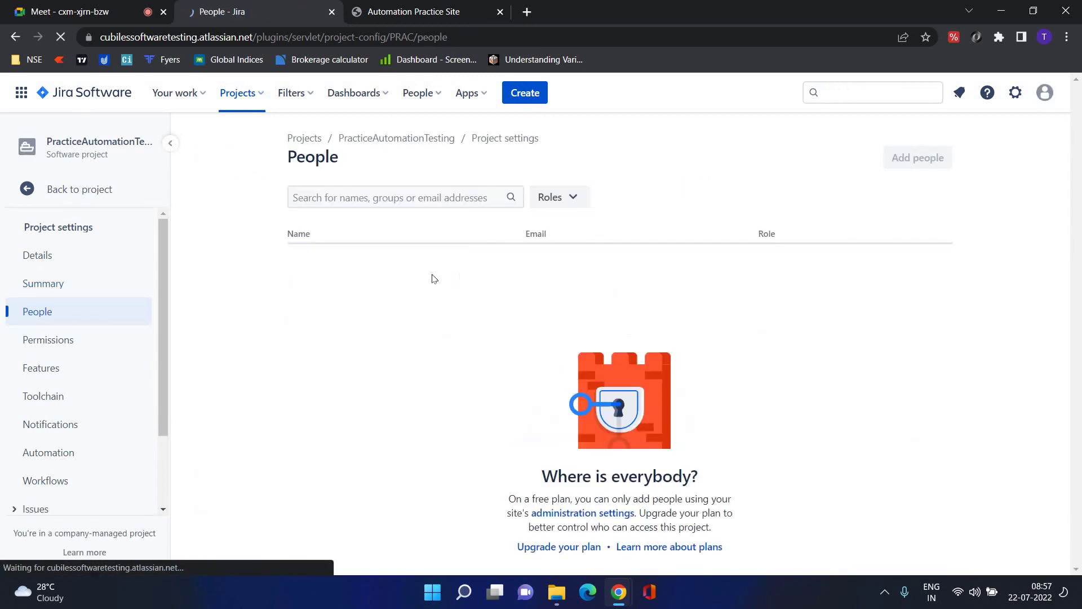
pyautogui.click(51, 351)
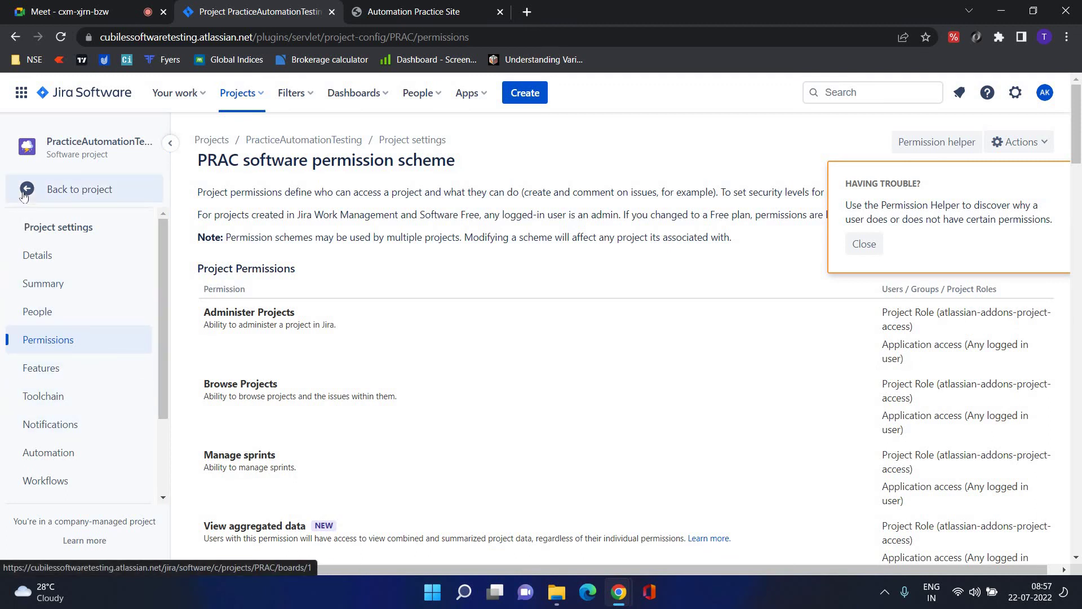
pyautogui.click(83, 190)
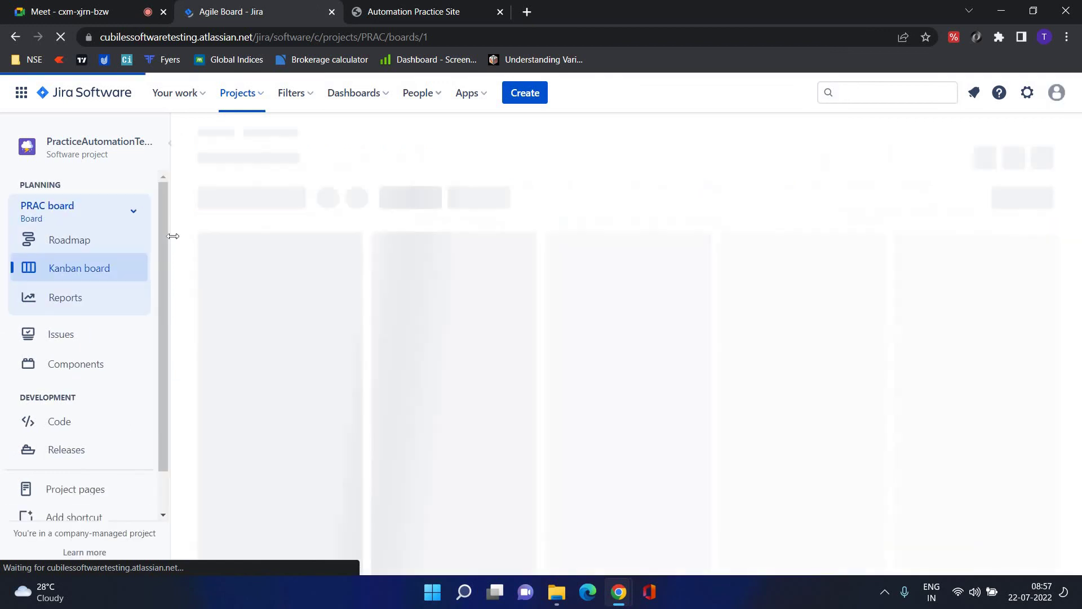